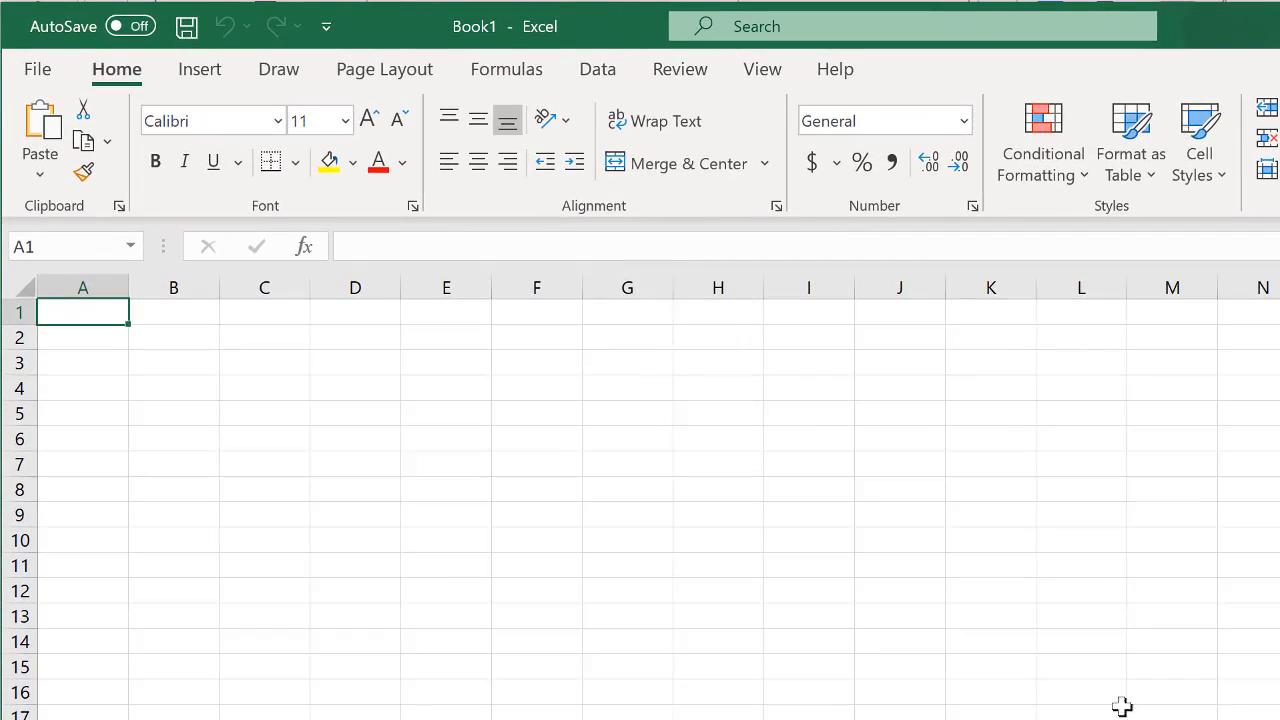
left_click(549, 466)
left_click(471, 591)
left_click(955, 638)
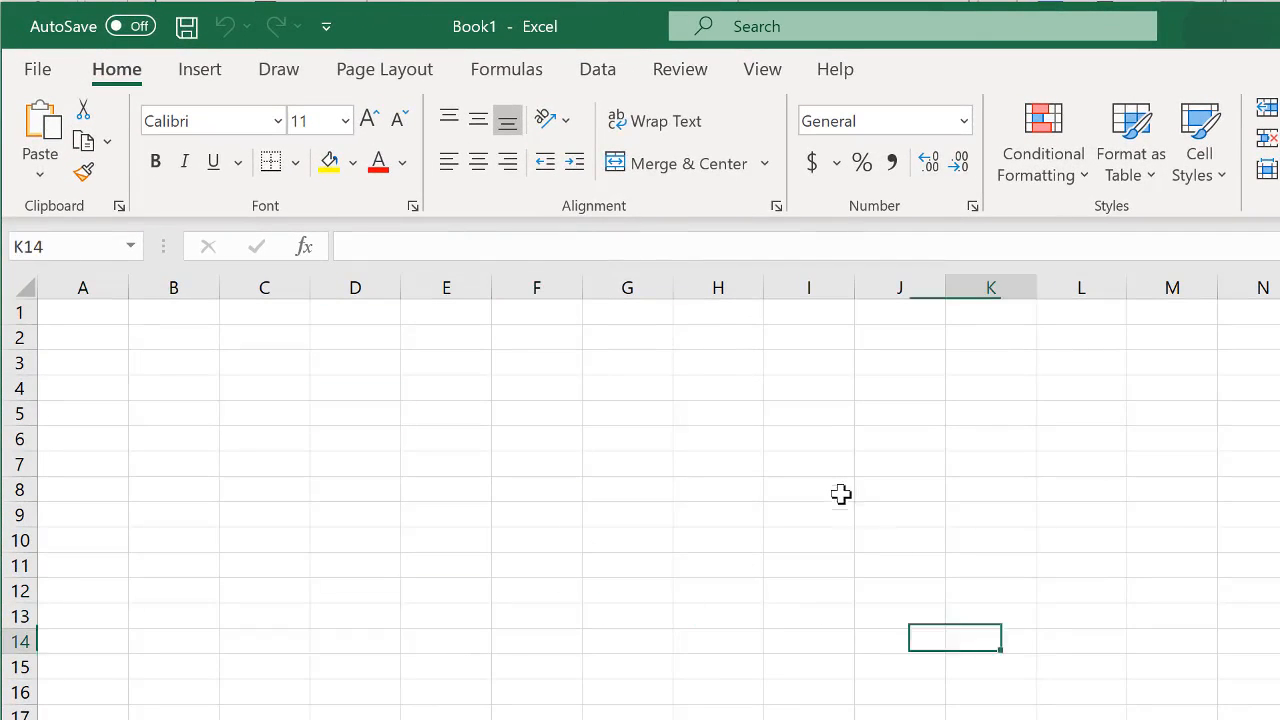
left_click(841, 492)
- Enter the text "Type here" in cell F12
left_click(565, 588)
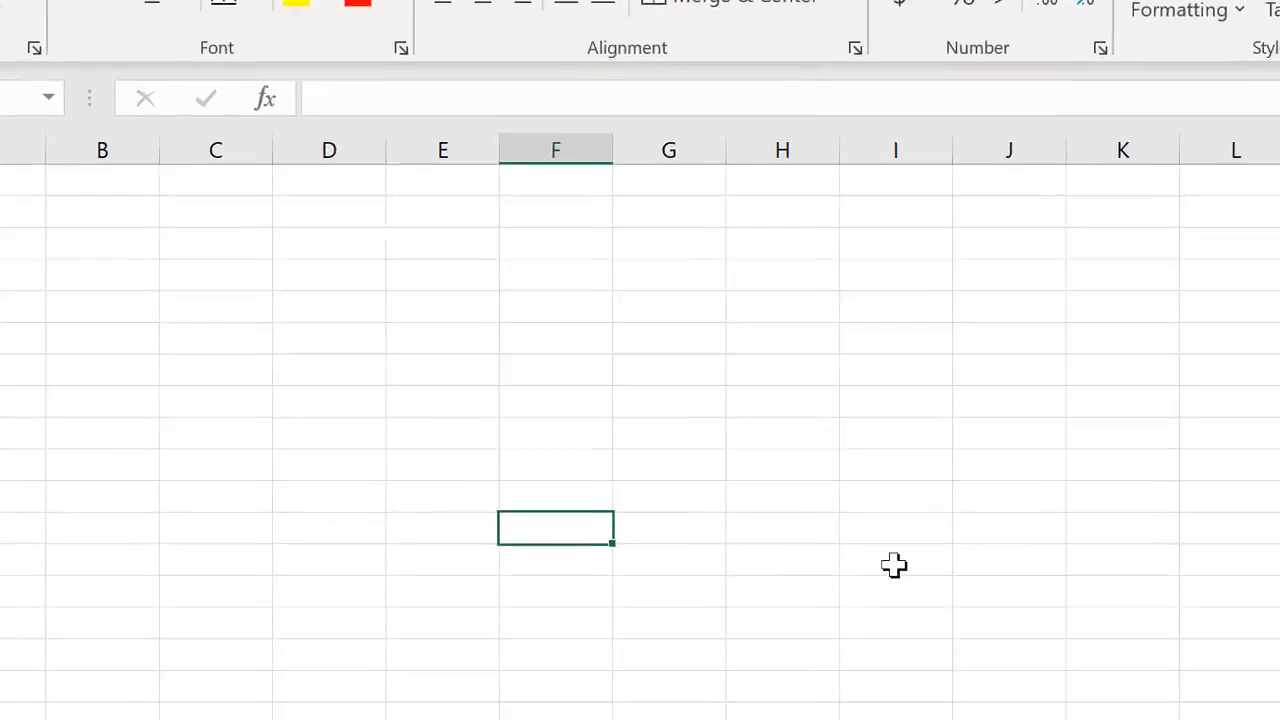
type("Type here")
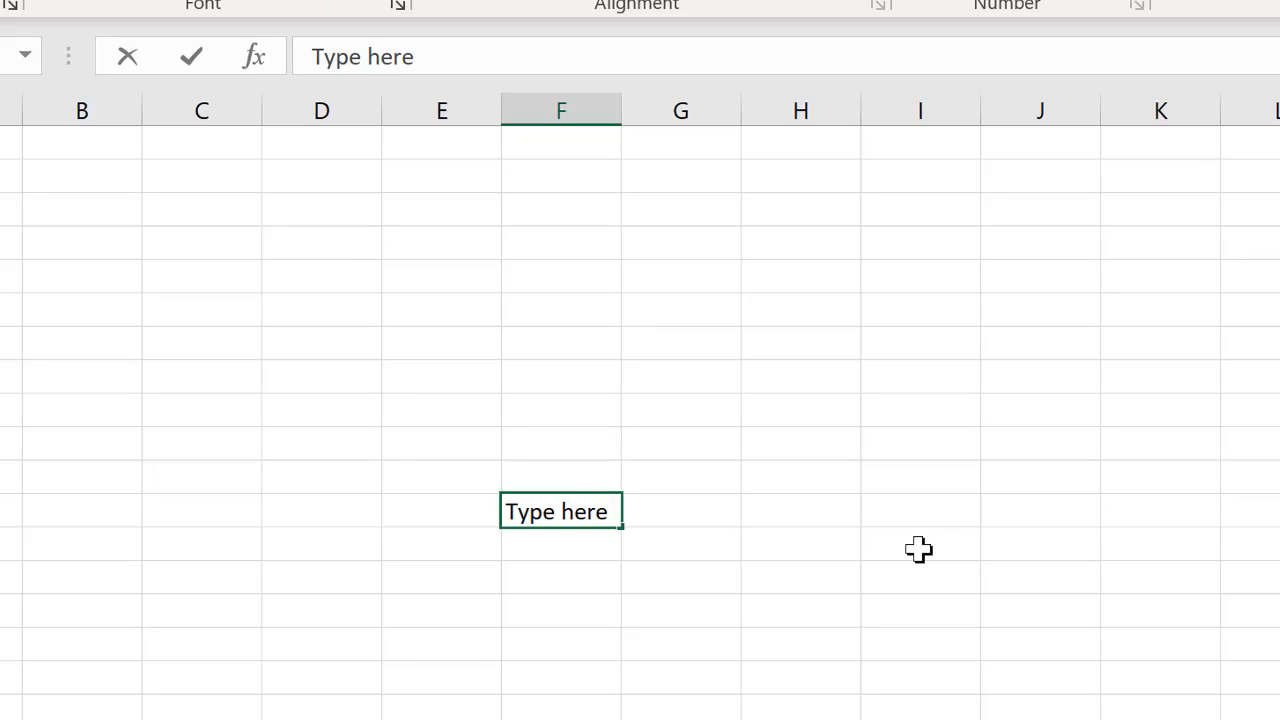
key("Return")
- Enter the formula =4^2 in cell F8
left_click(534, 369)
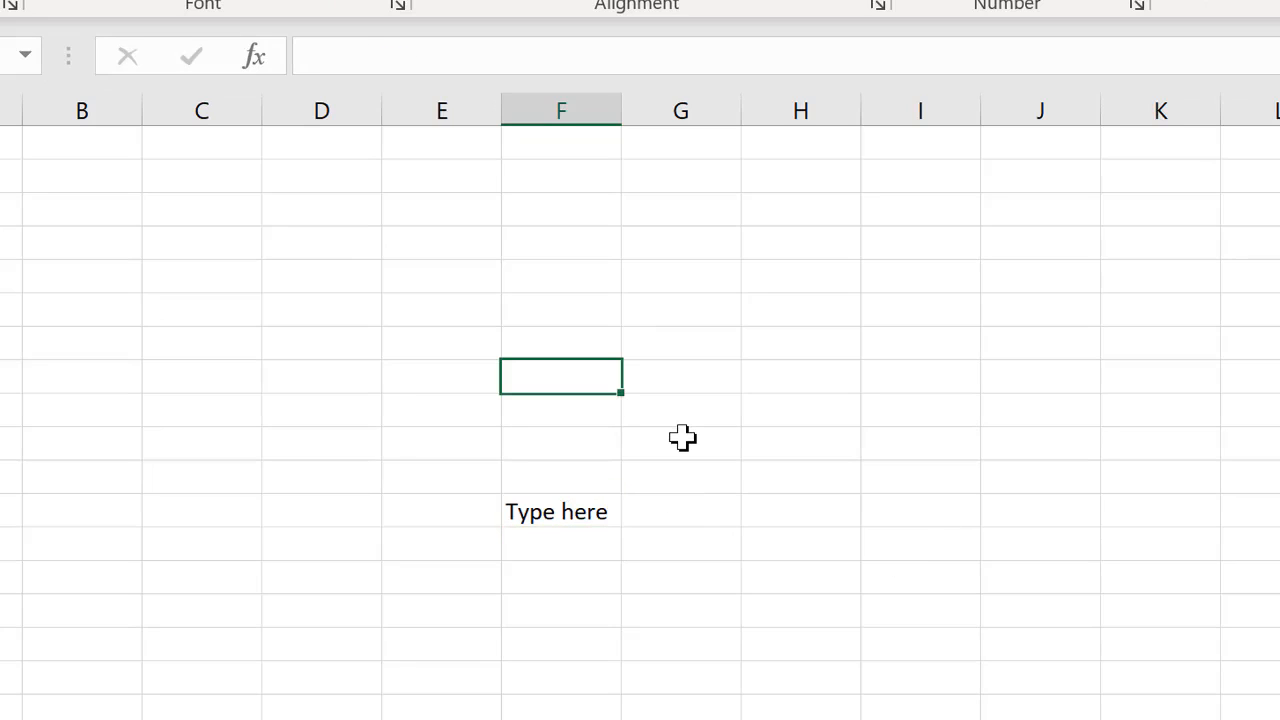
type("=4^2")
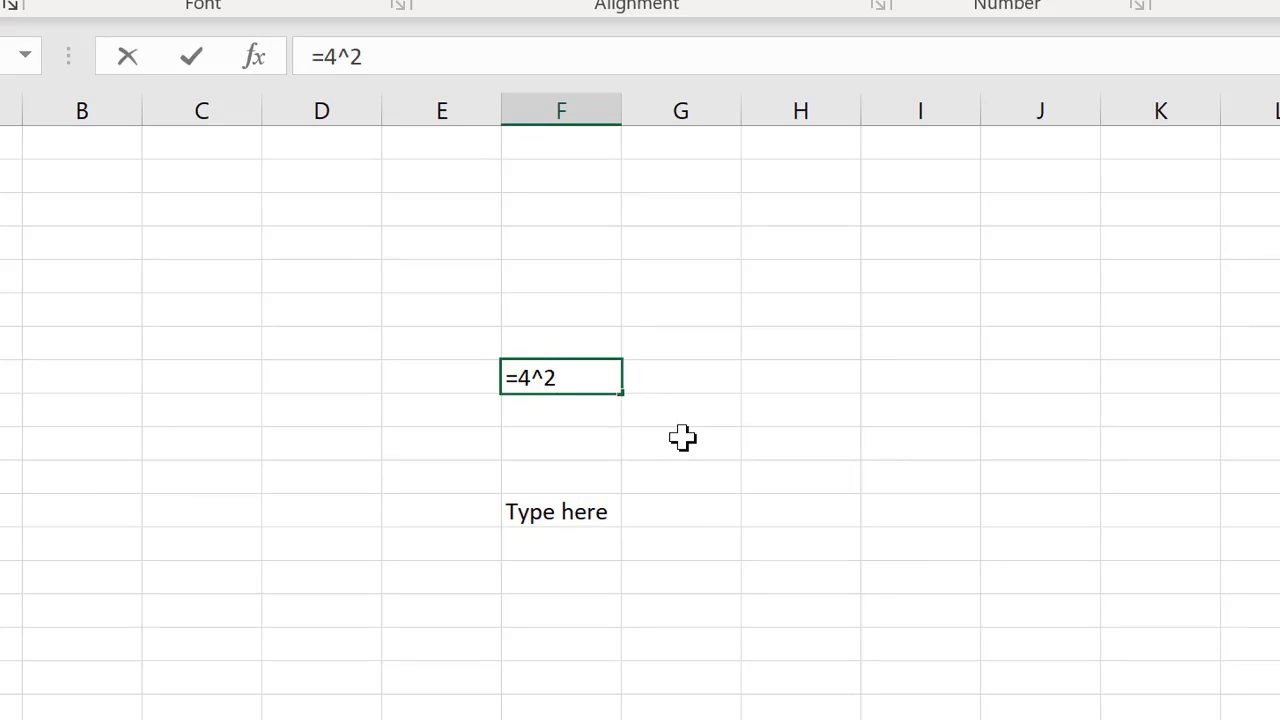
key("Return")
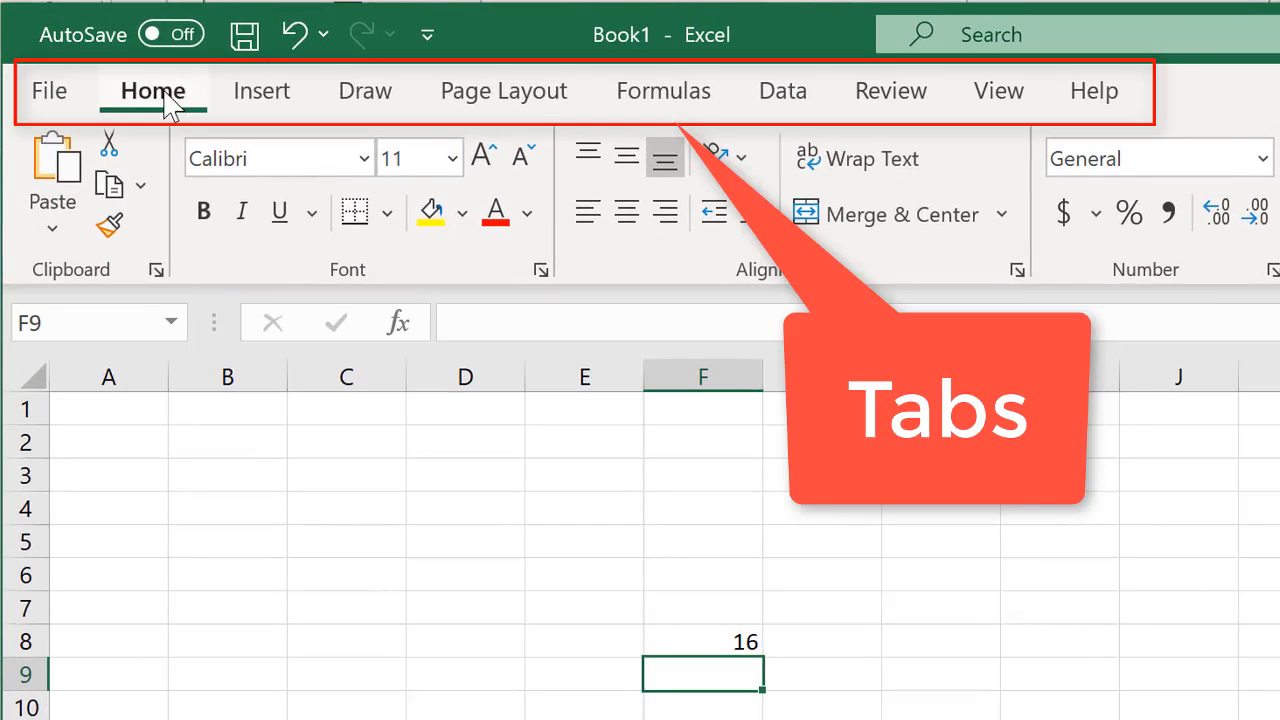
left_click(50, 92)
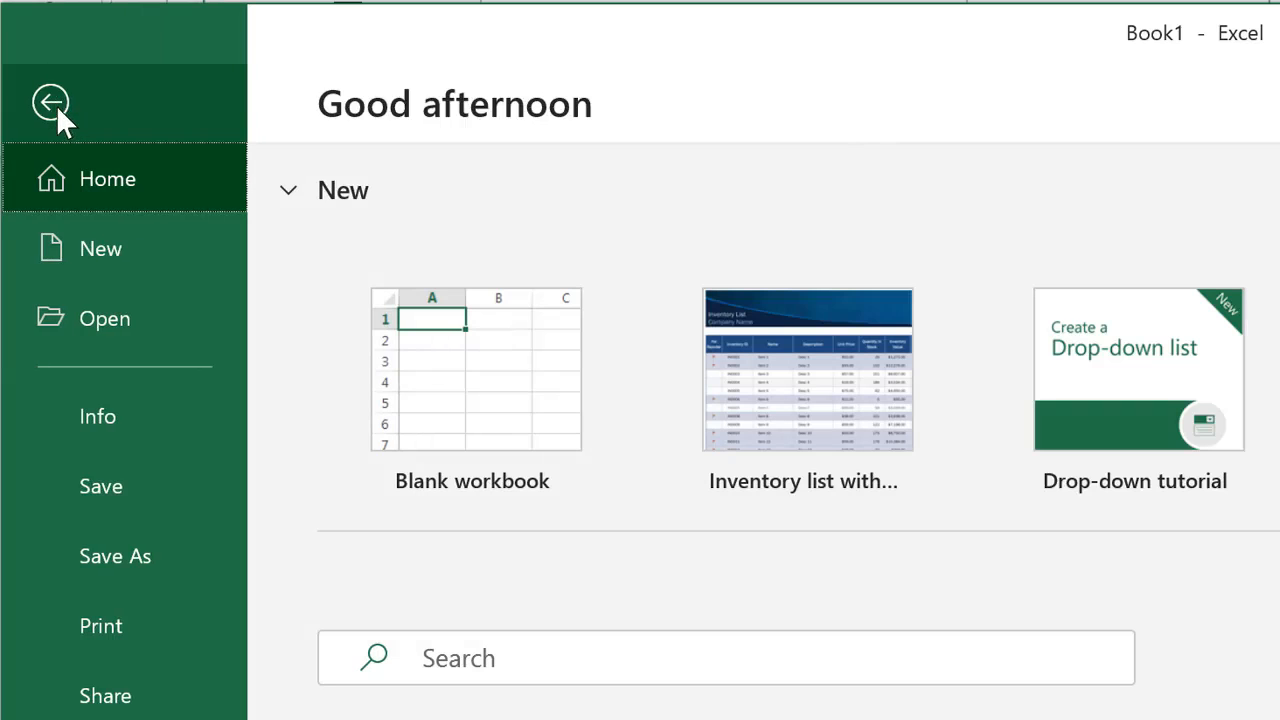
left_click(56, 105)
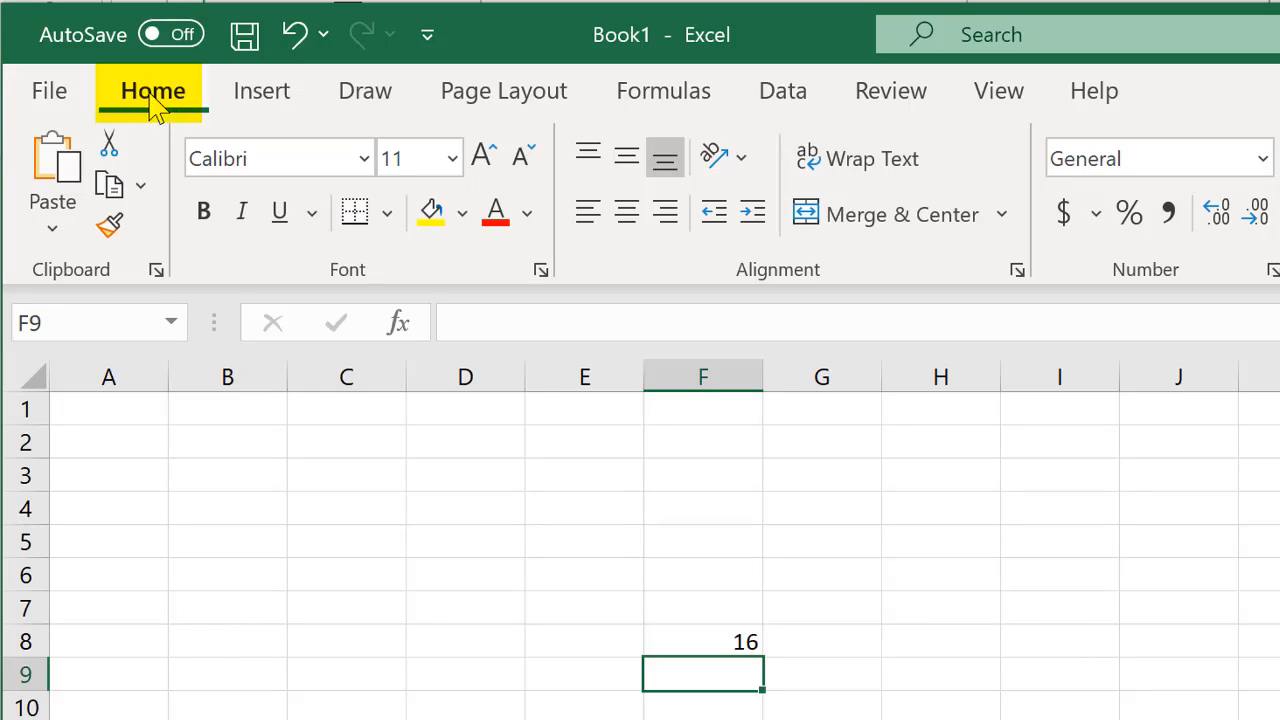
left_click(258, 105)
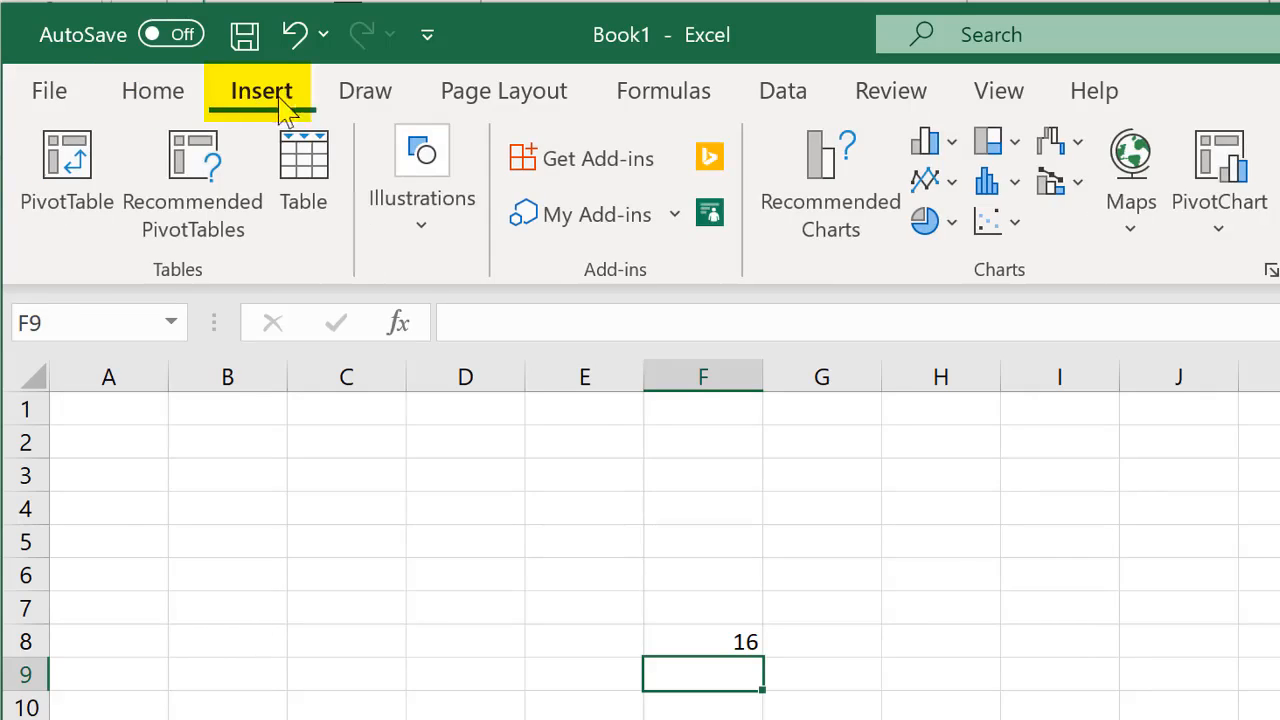
left_click(346, 106)
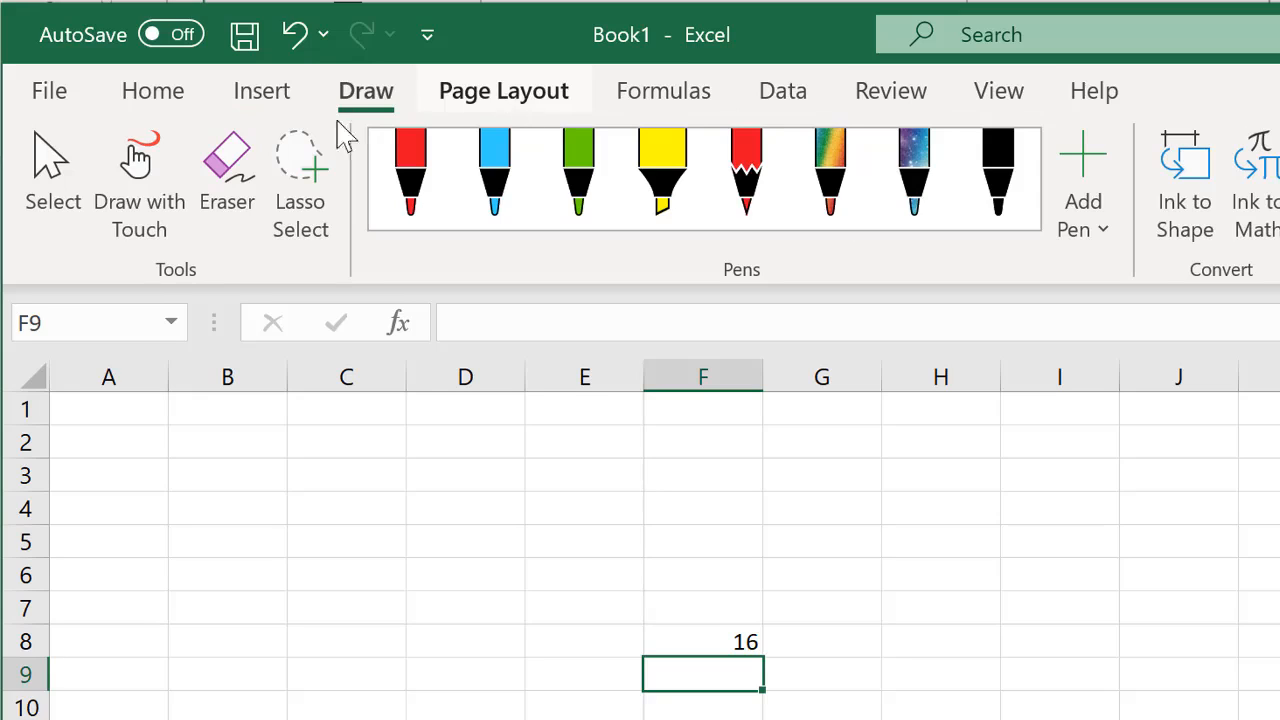
left_click(174, 112)
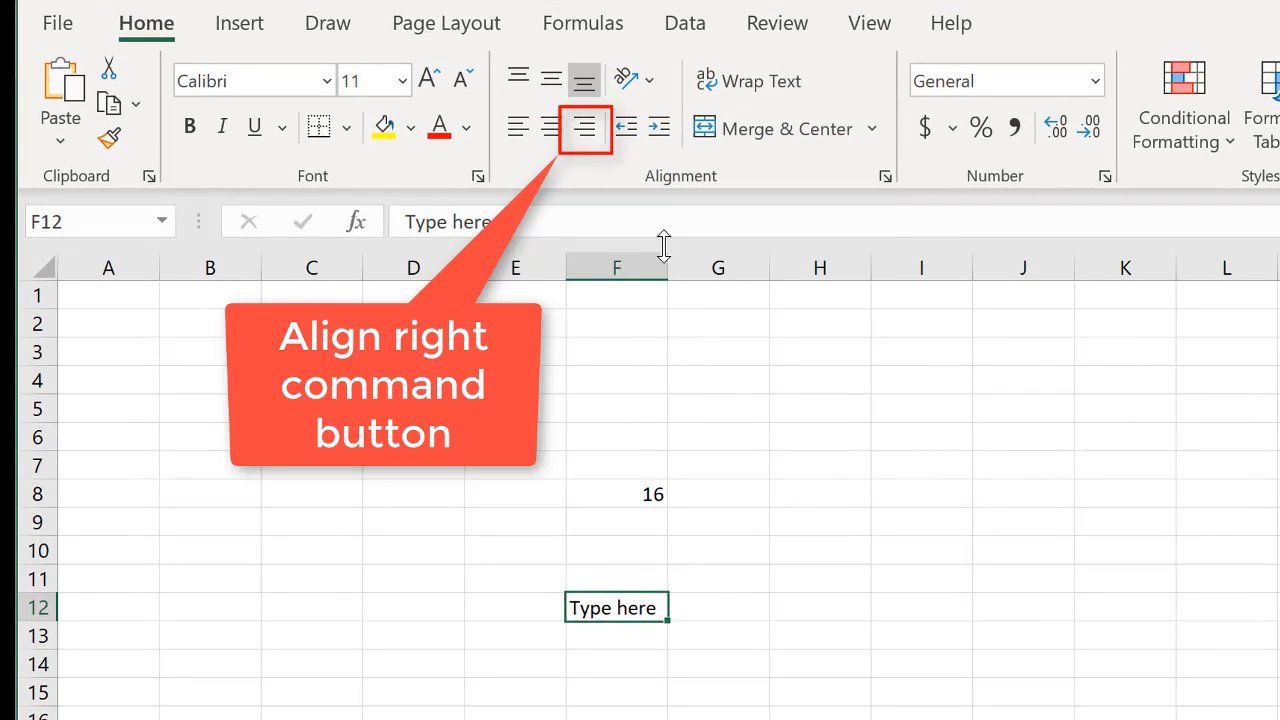
- Widen column F and right-align the "Type here" text in cell F12
left_click_drag(665, 263, 724, 278)
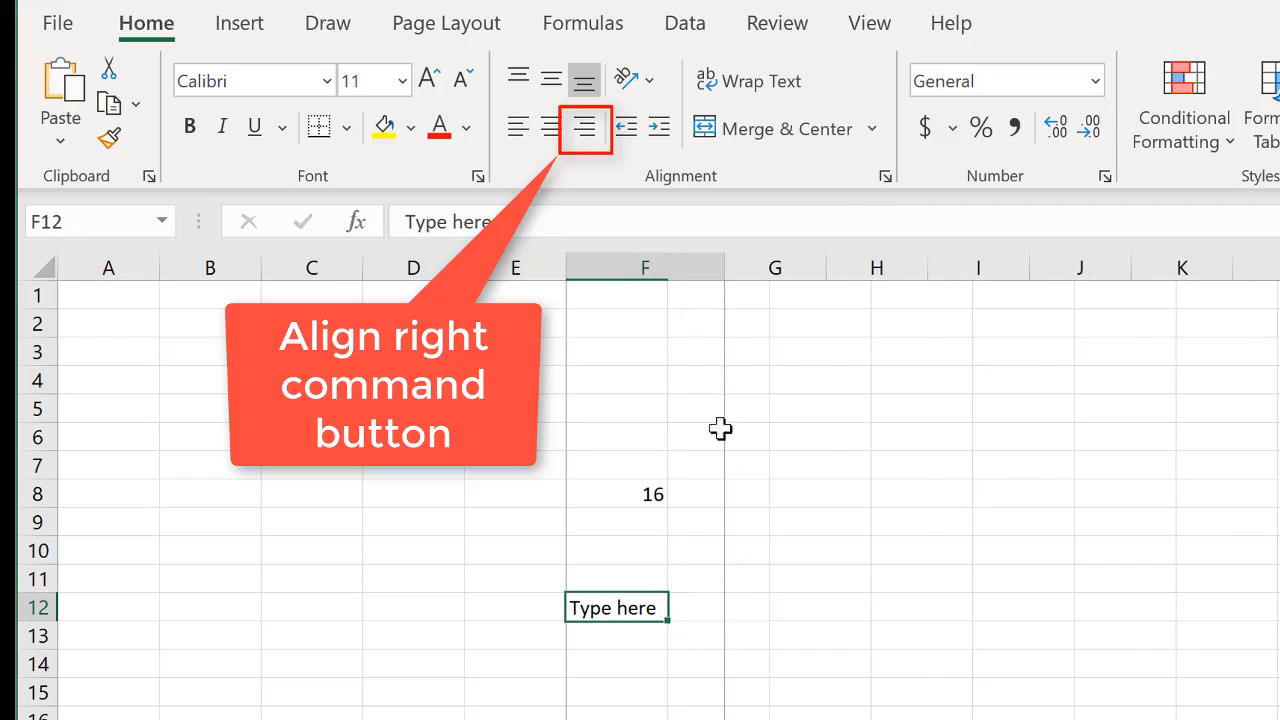
left_click(587, 137)
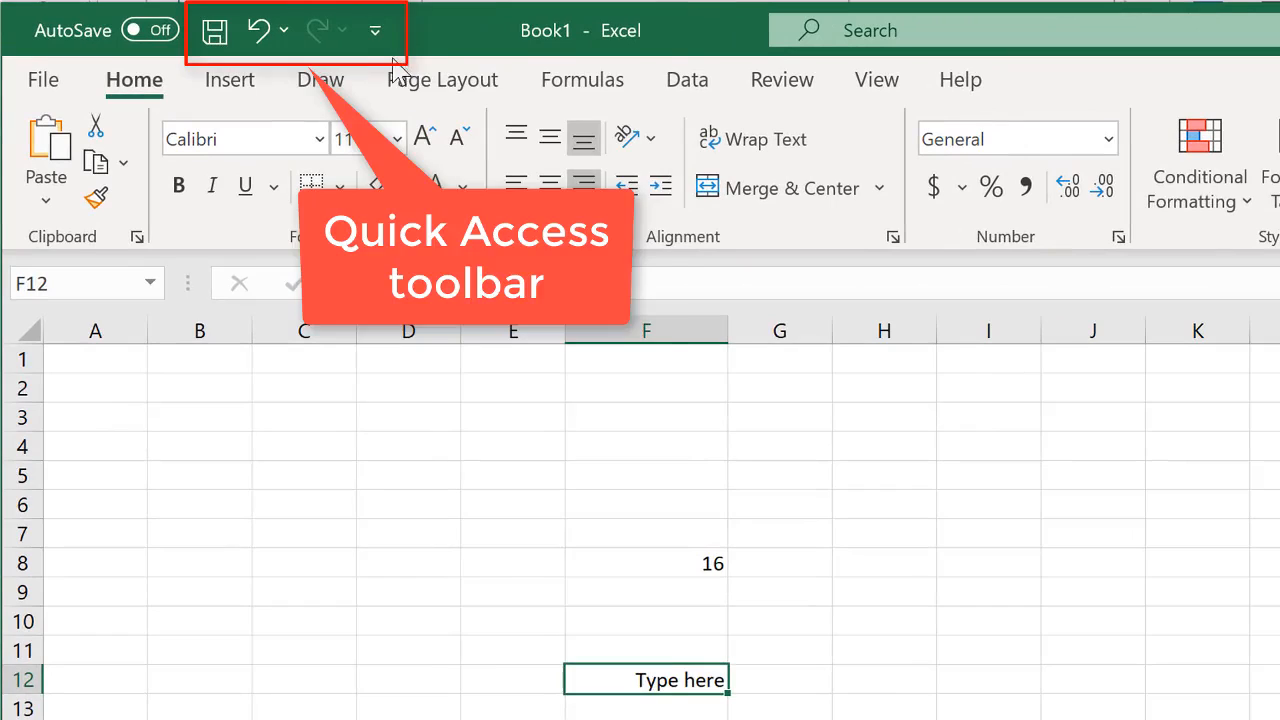
left_click(374, 44)
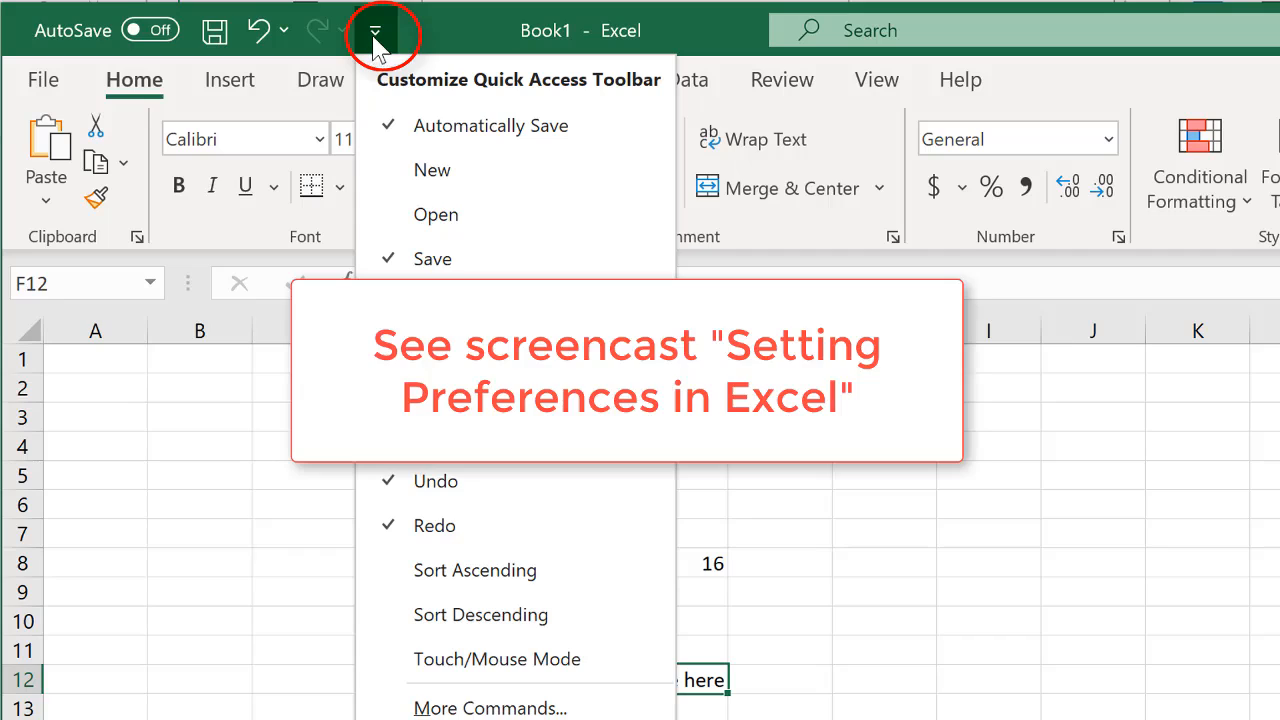
left_click(376, 44)
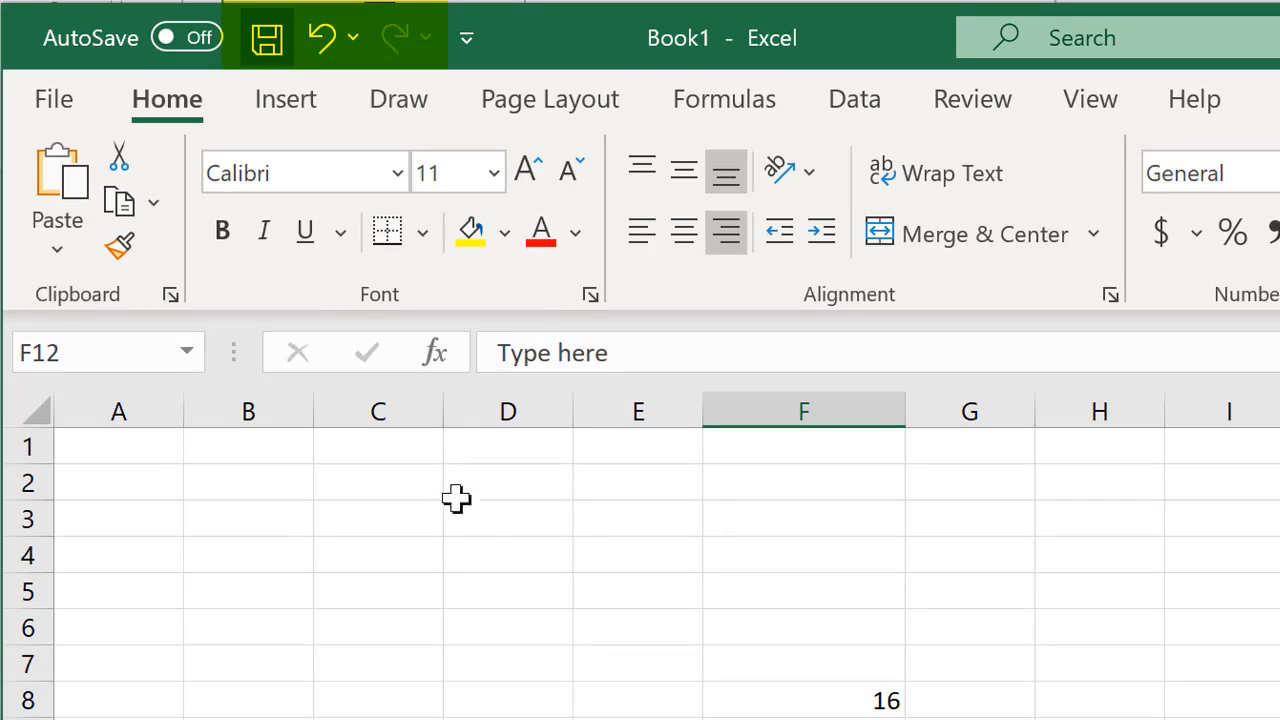
left_click(353, 40)
left_click(355, 42)
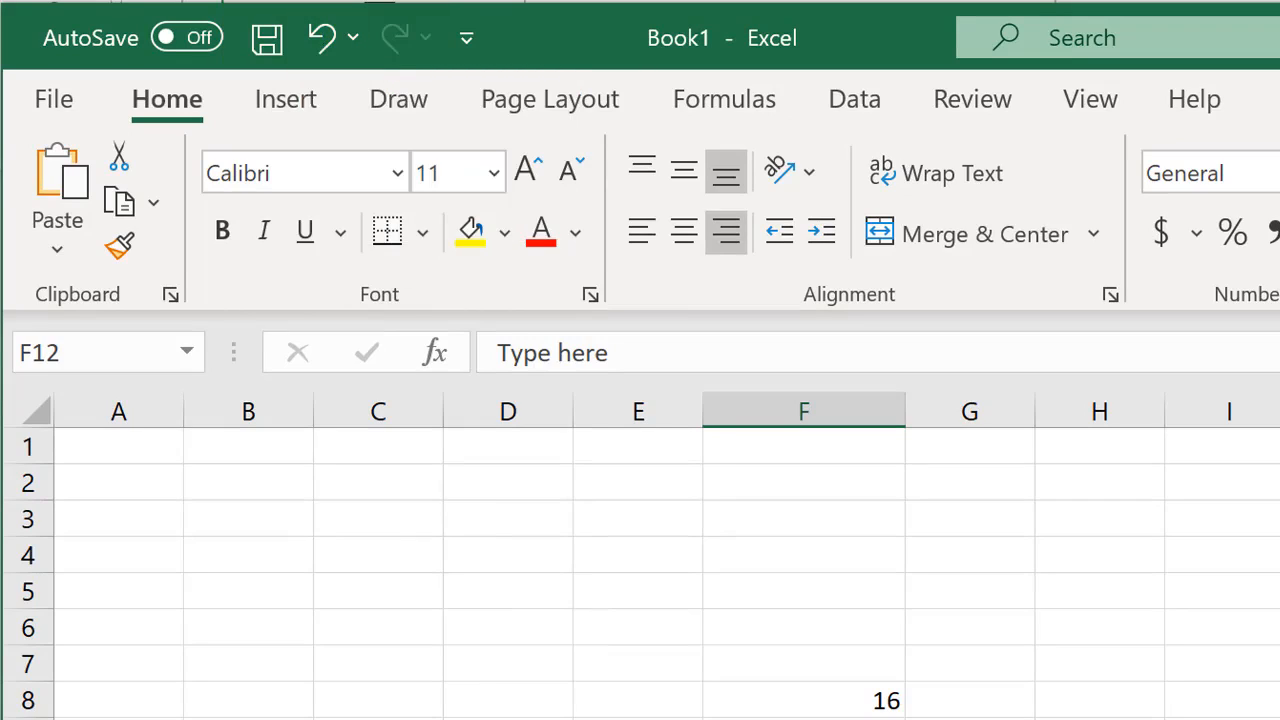
- Enter the formula =5+4 in cell F13, directly below the "Type here" text
key("Return")
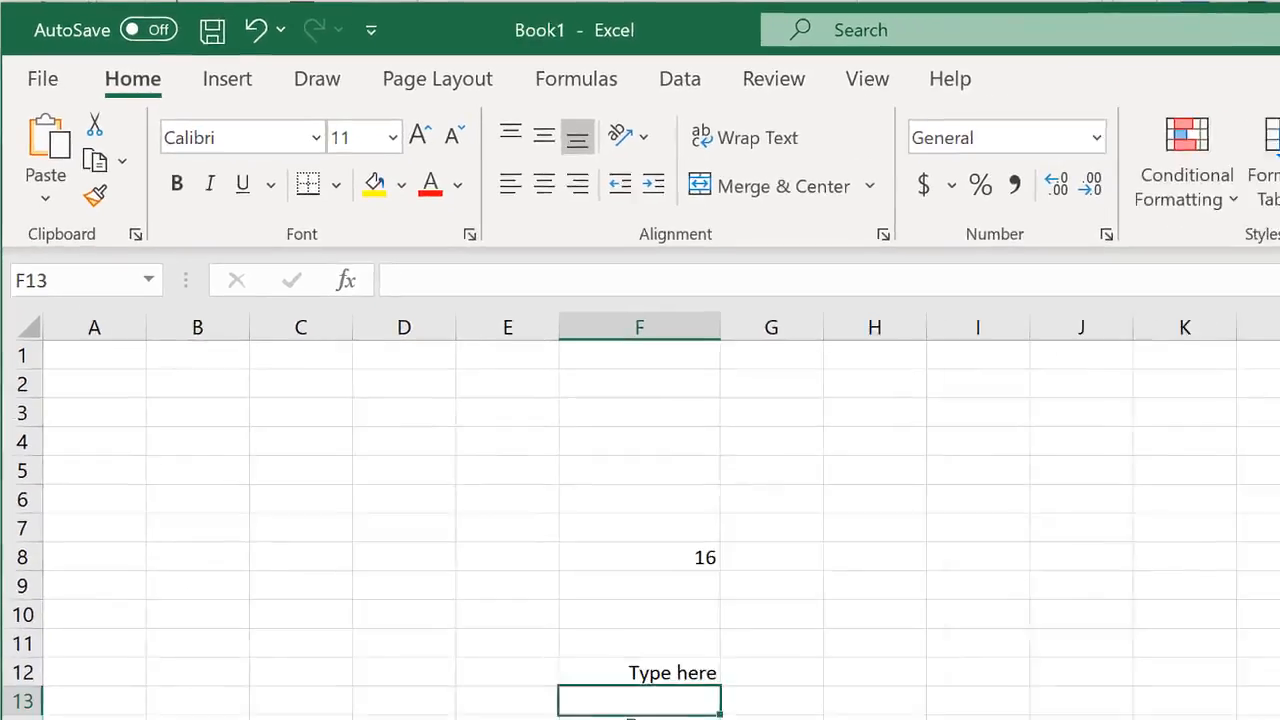
type("=")
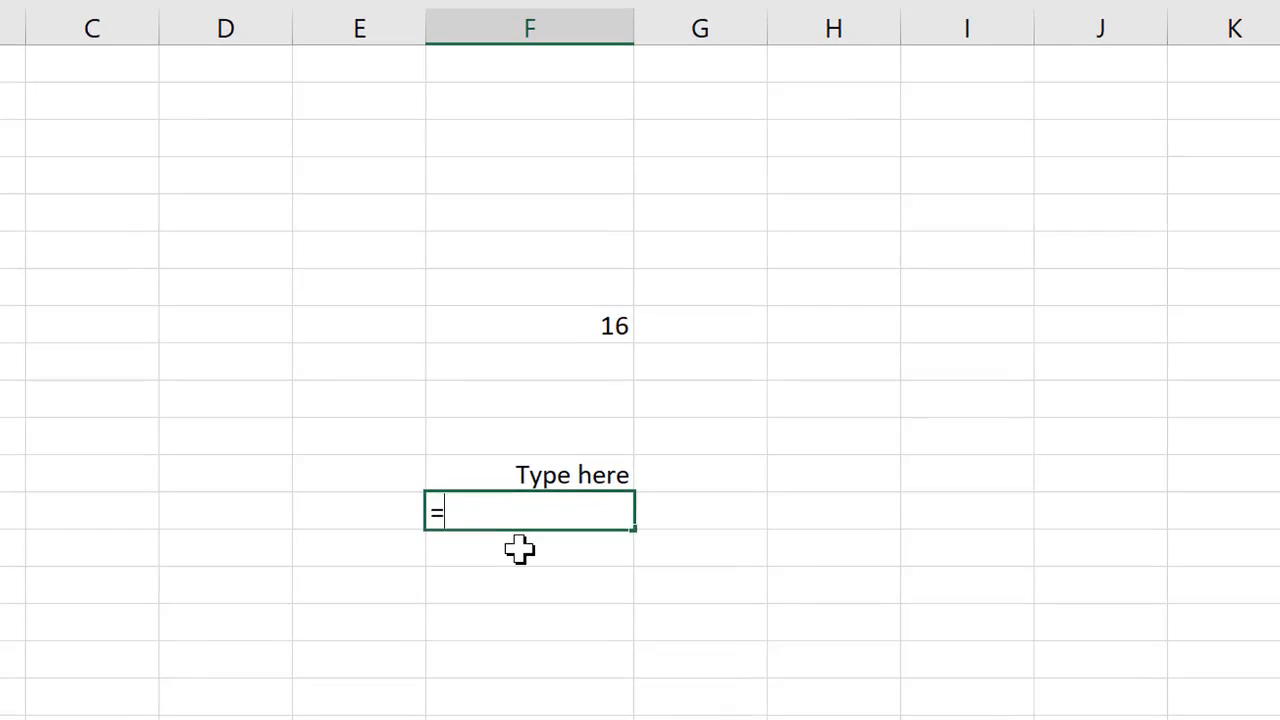
type("5")
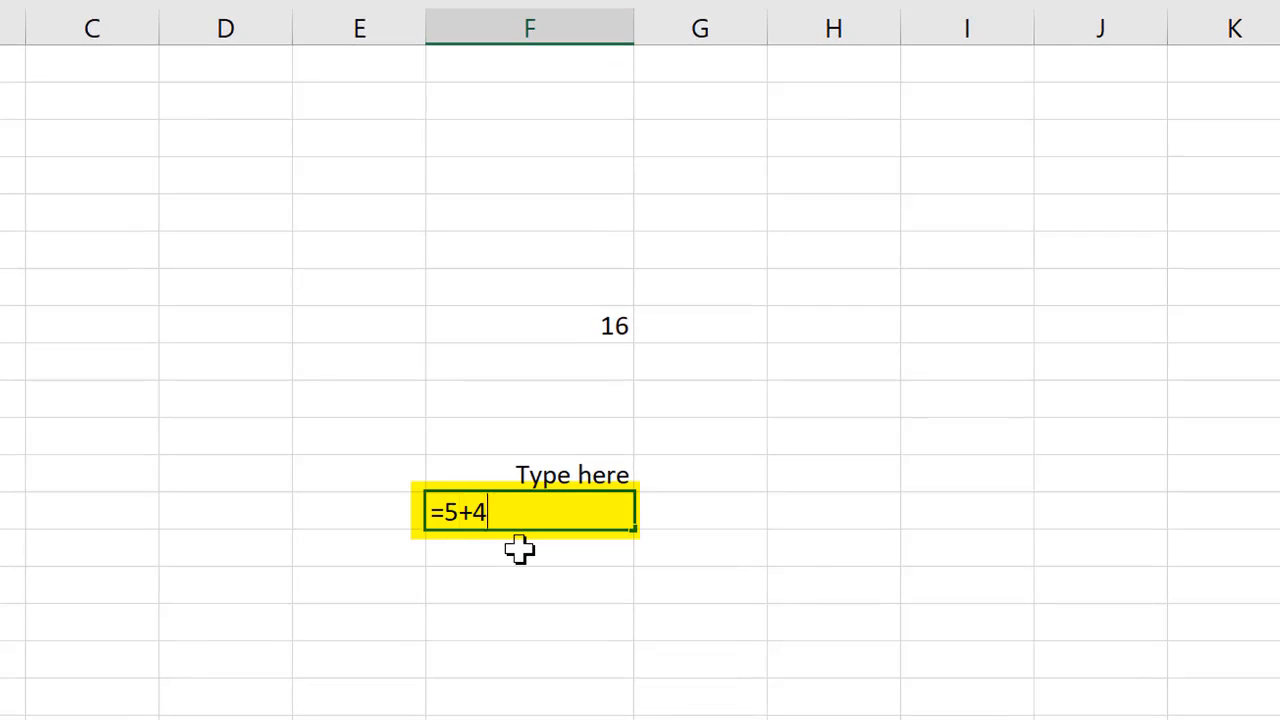
type("+4")
key("Return")
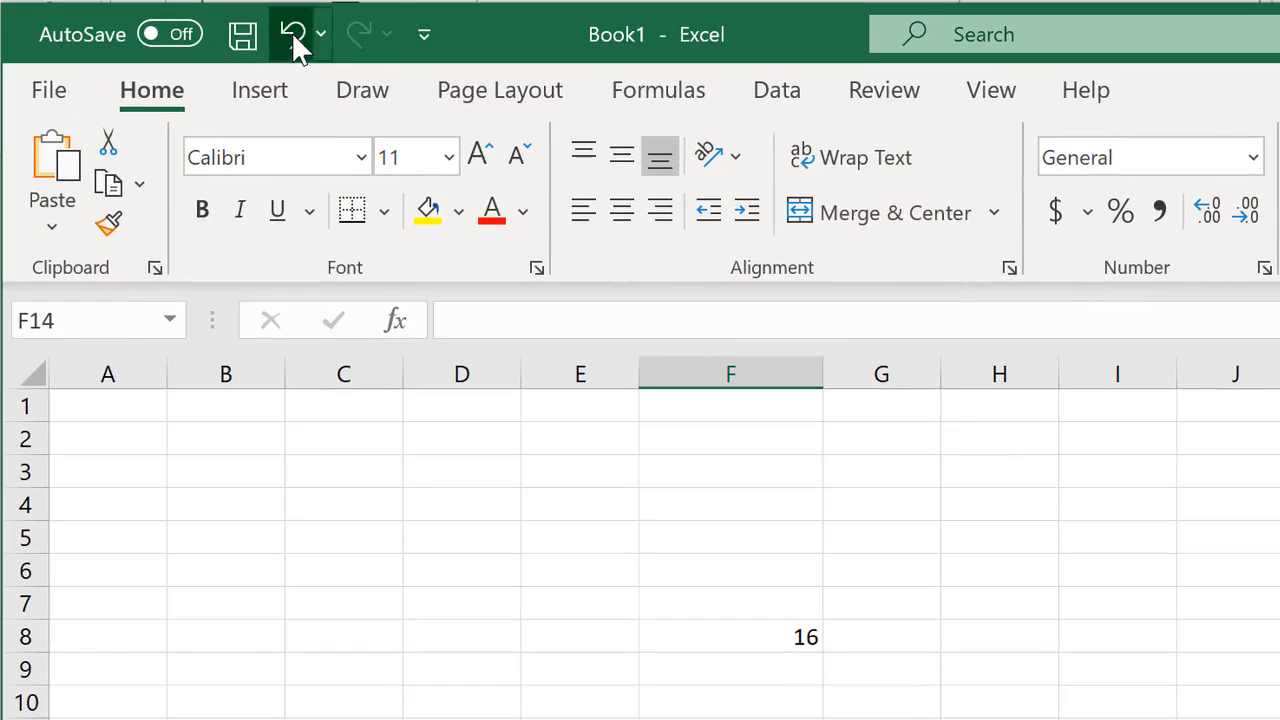
- Undo the formula entry in cell F13 and redo it
left_click(293, 36)
left_click(360, 36)
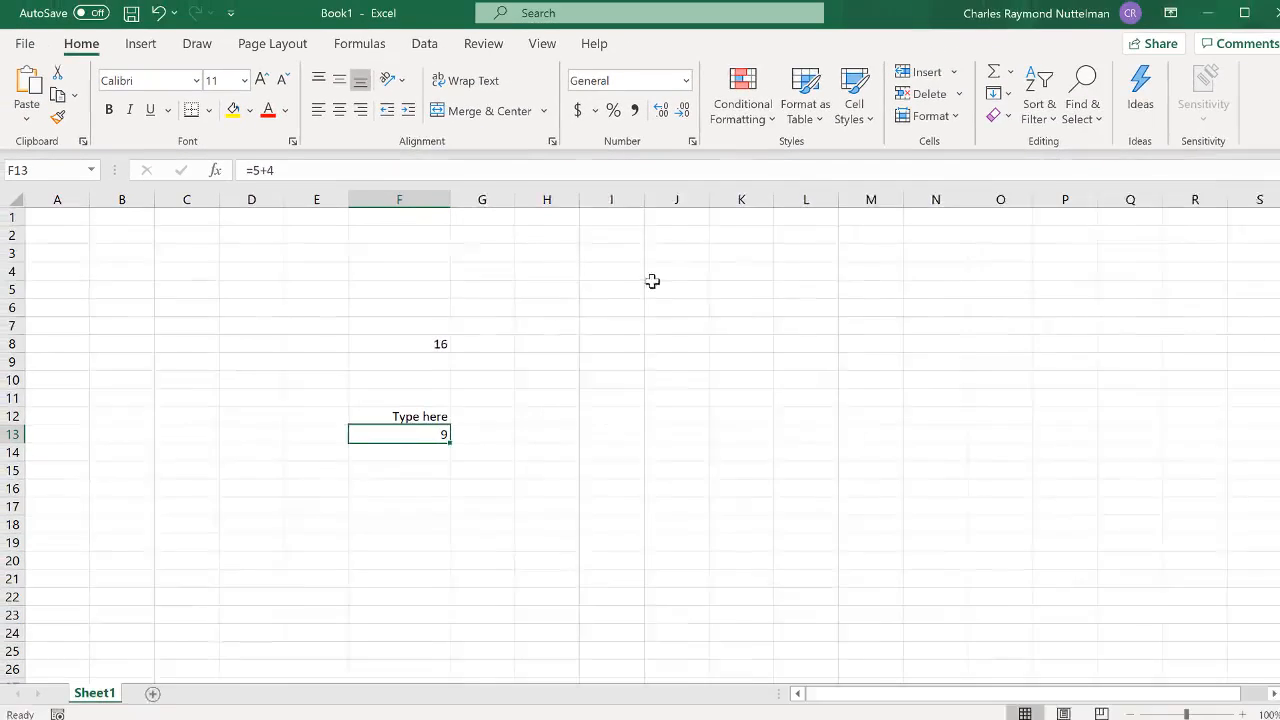
- Set the worksheet's zoom magnification to 200%
left_click(530, 49)
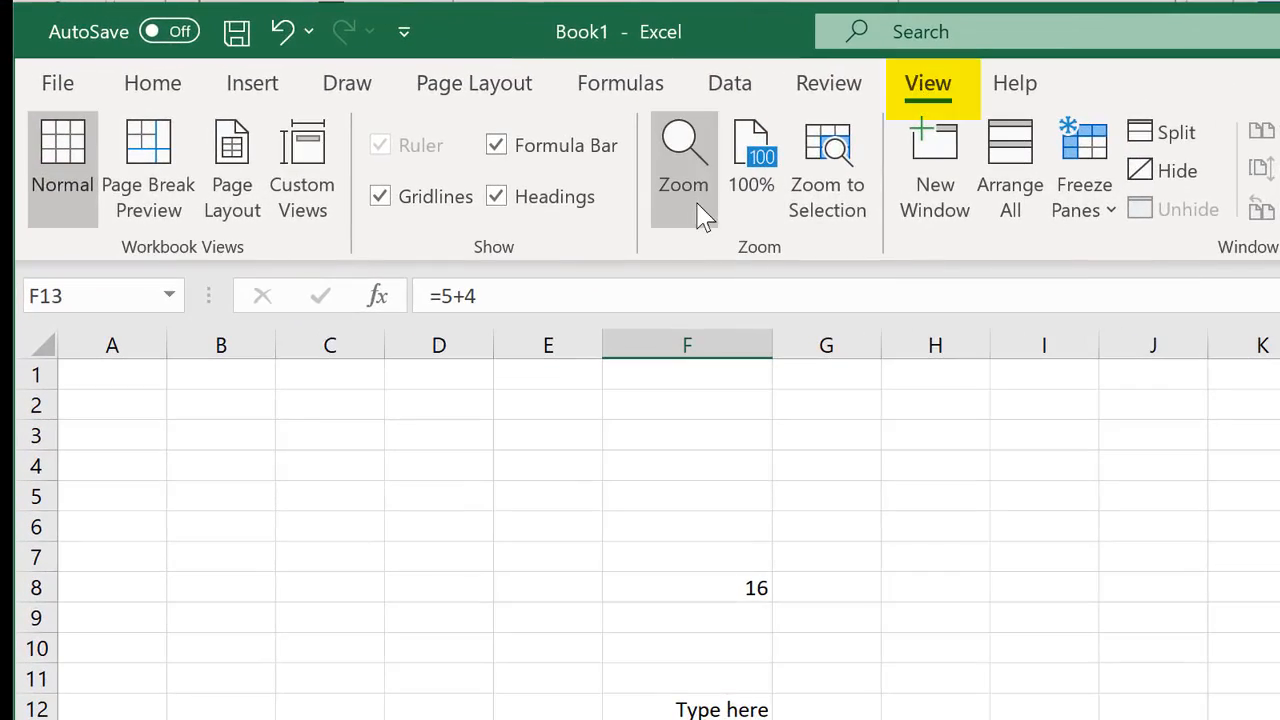
left_click(705, 218)
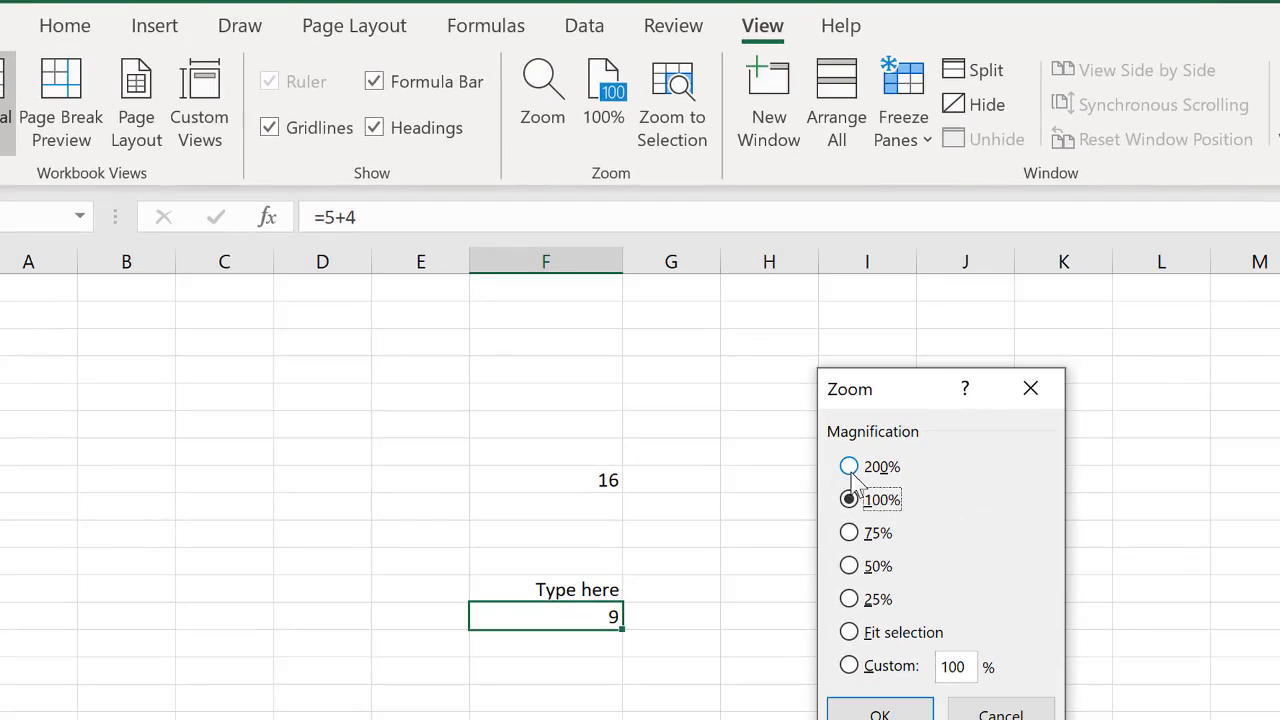
left_click(1023, 573)
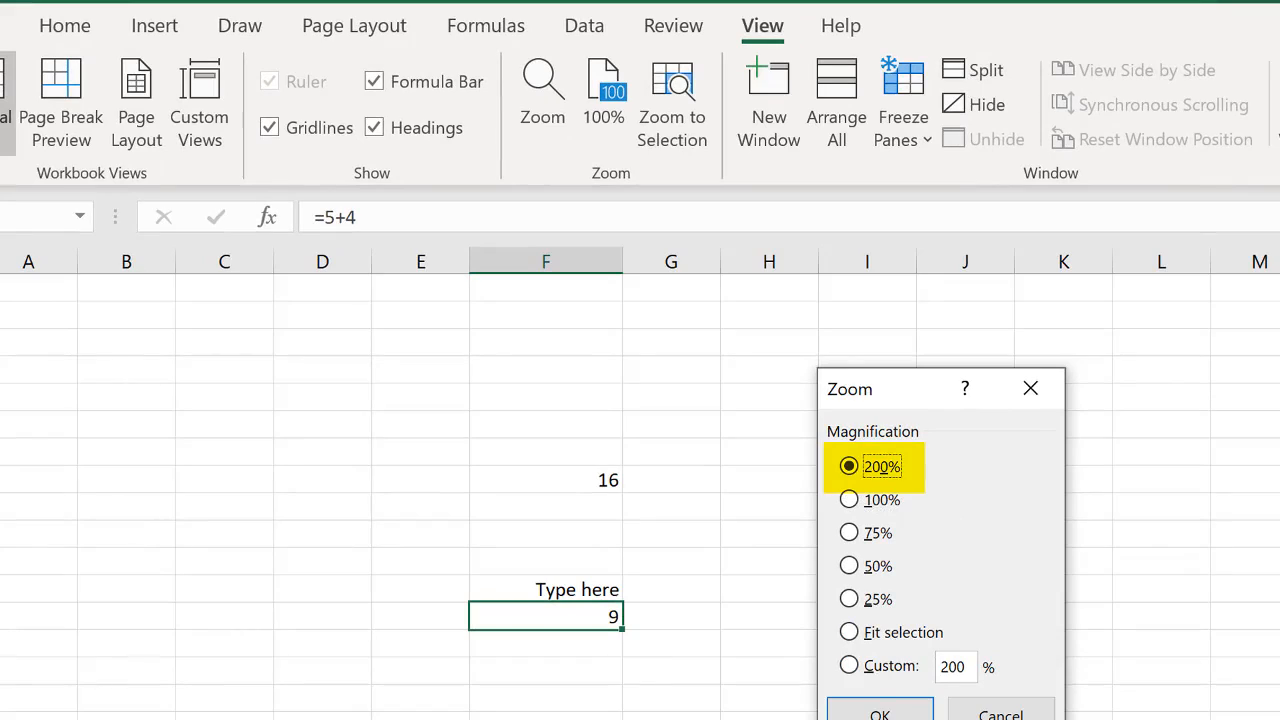
left_click(880, 712)
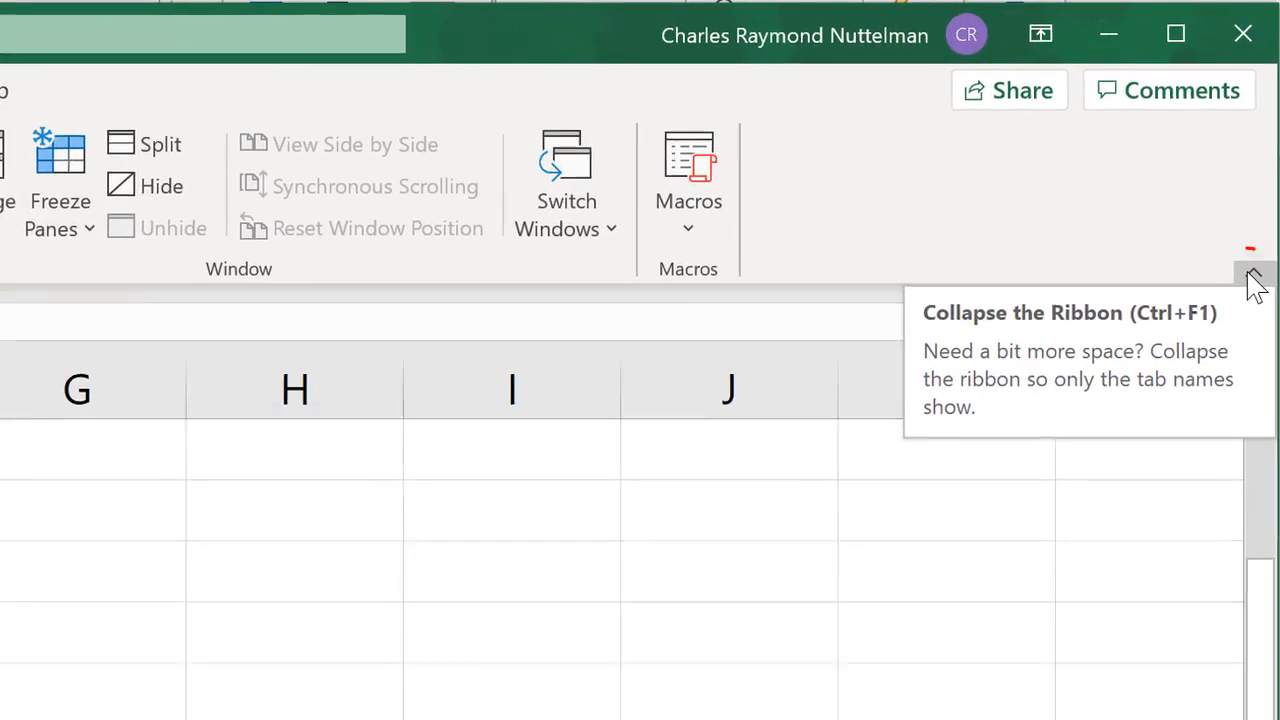
- Collapse the ribbon and restore it to its pinned display
left_click(1265, 150)
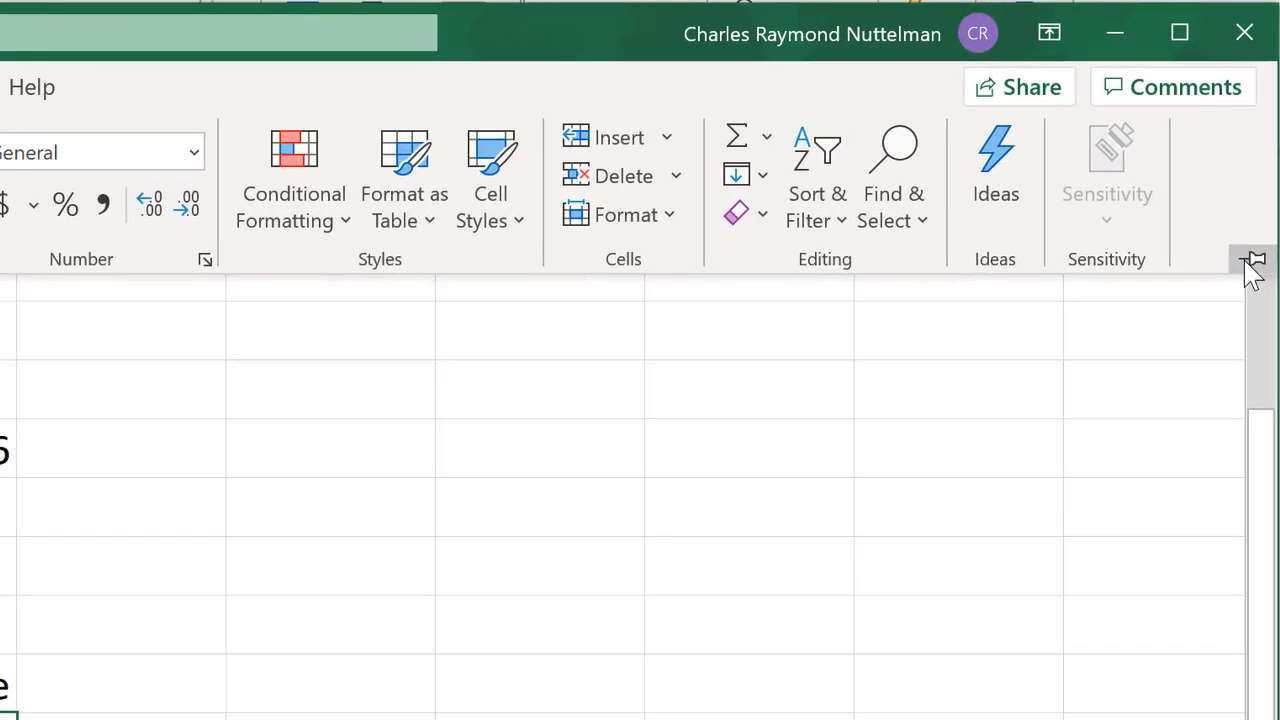
key("ctrl+F1")
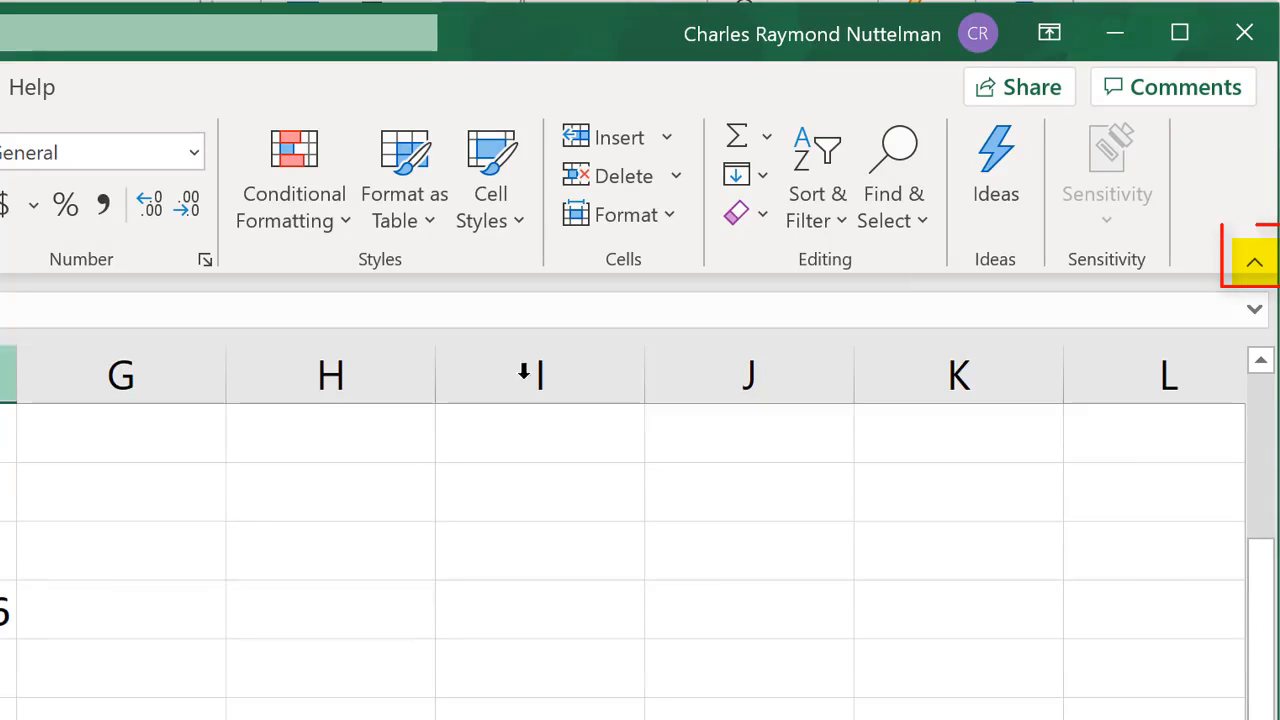
left_click(569, 372)
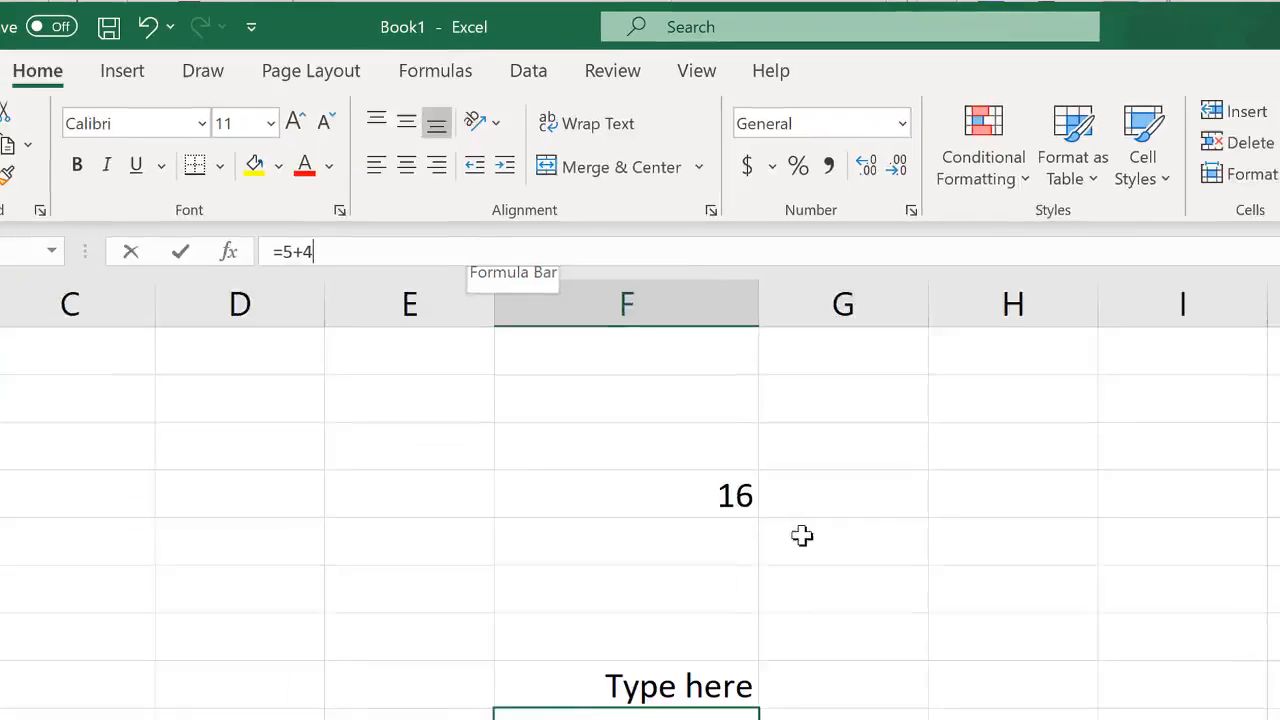
key("BackSpace")
key("BackSpace")
key("Escape")
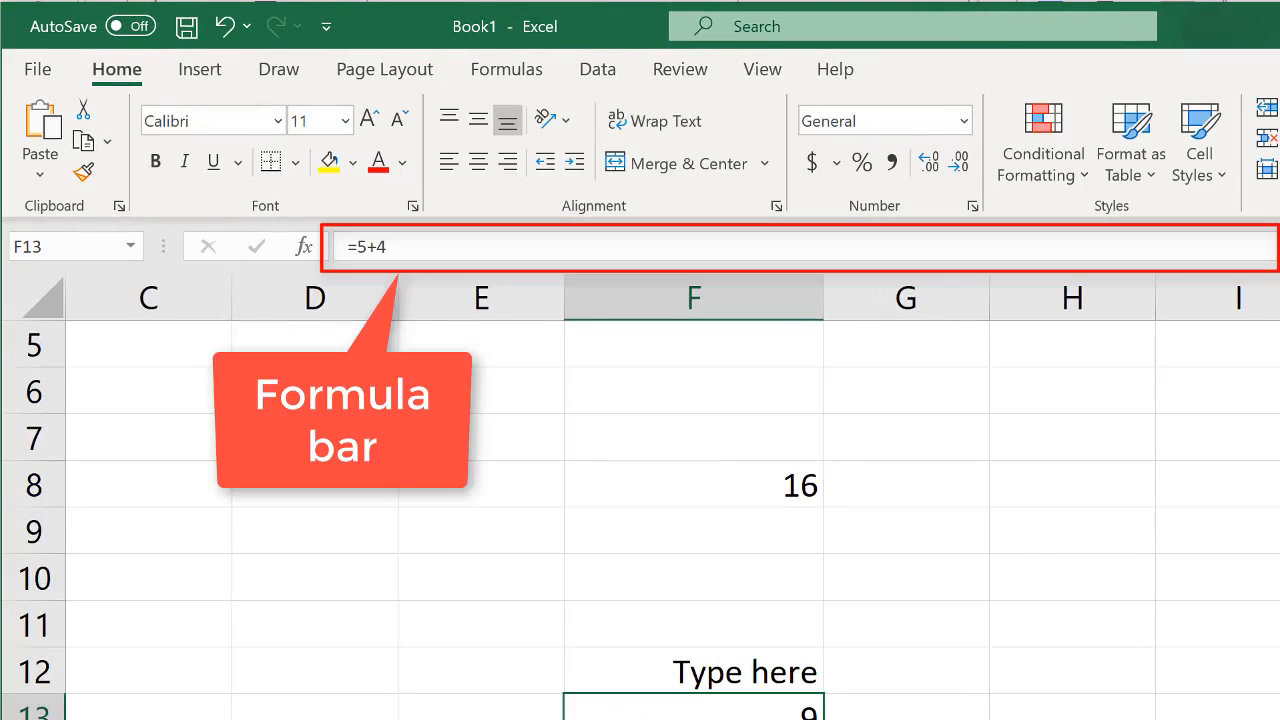
- Enter the formula =6-2 in cell H9
left_click(1044, 538)
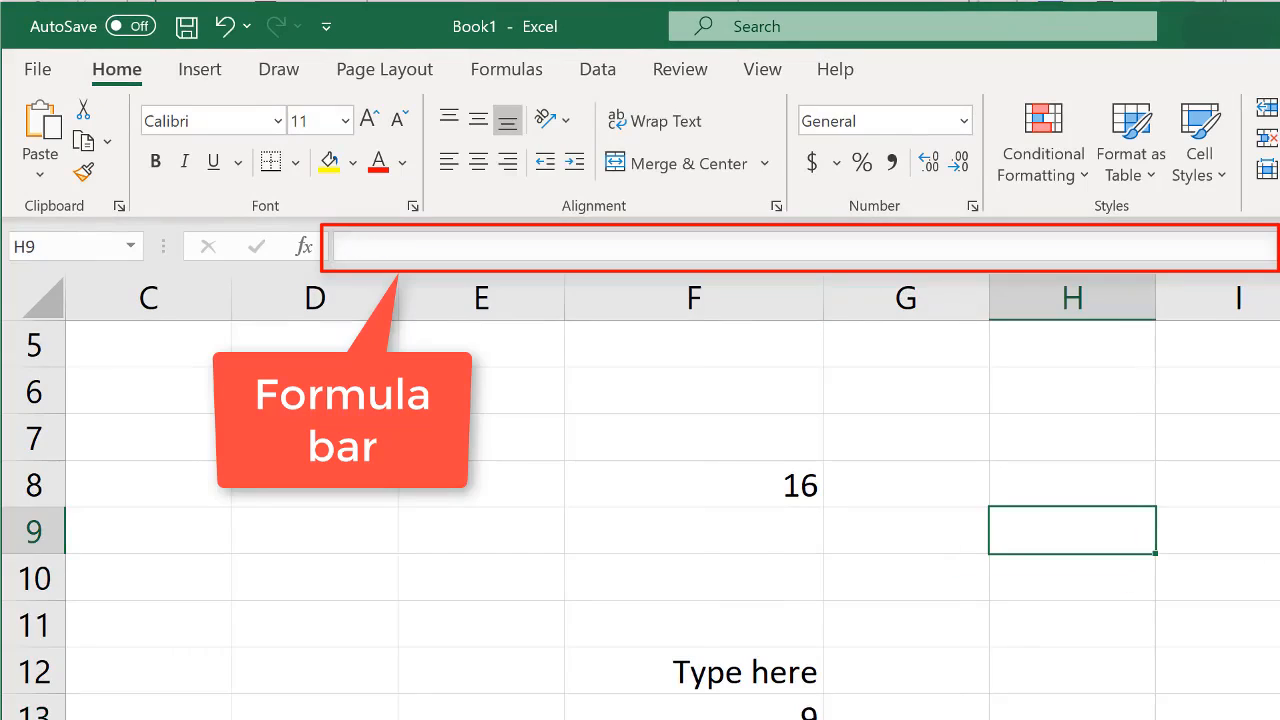
type("=")
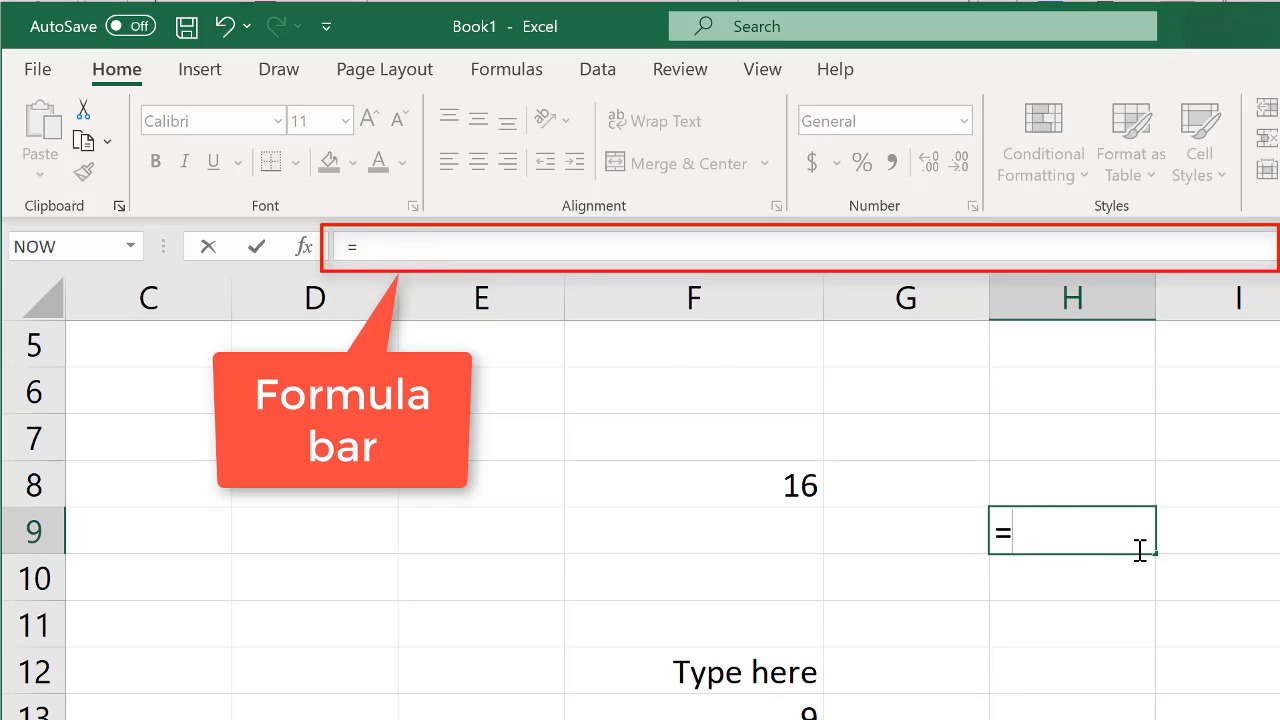
type("6")
type("-2")
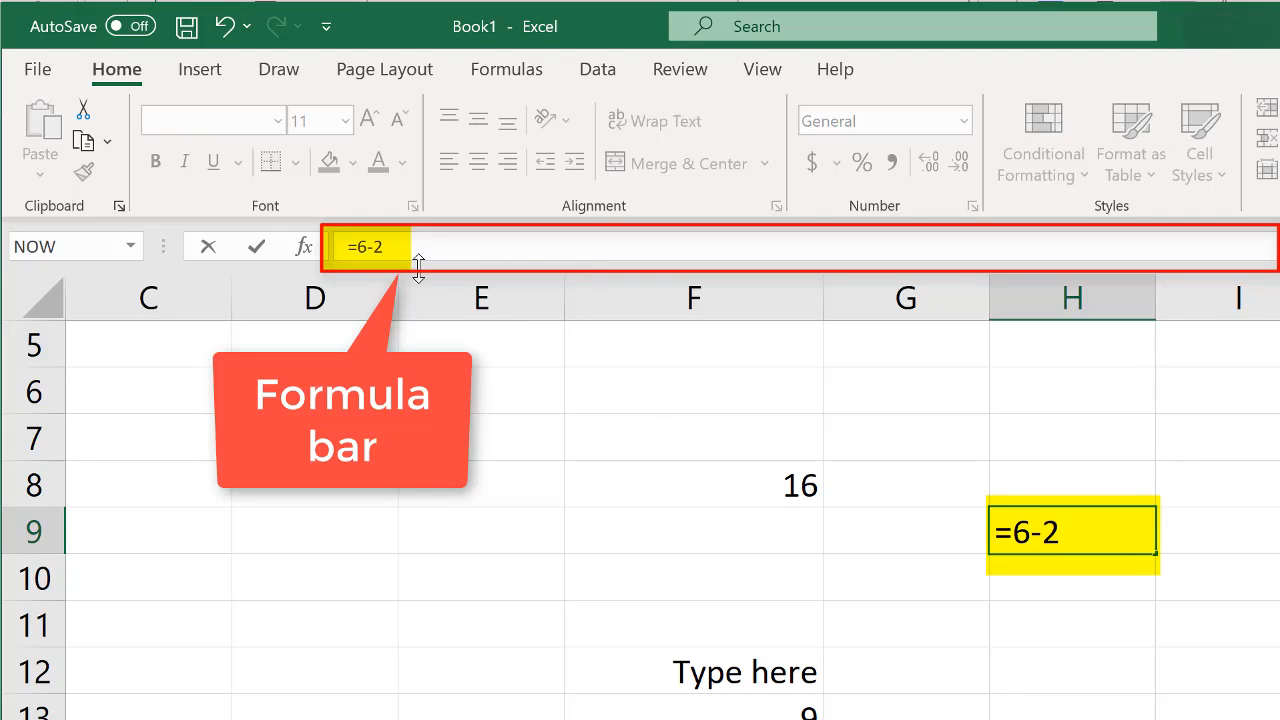
key("Return")
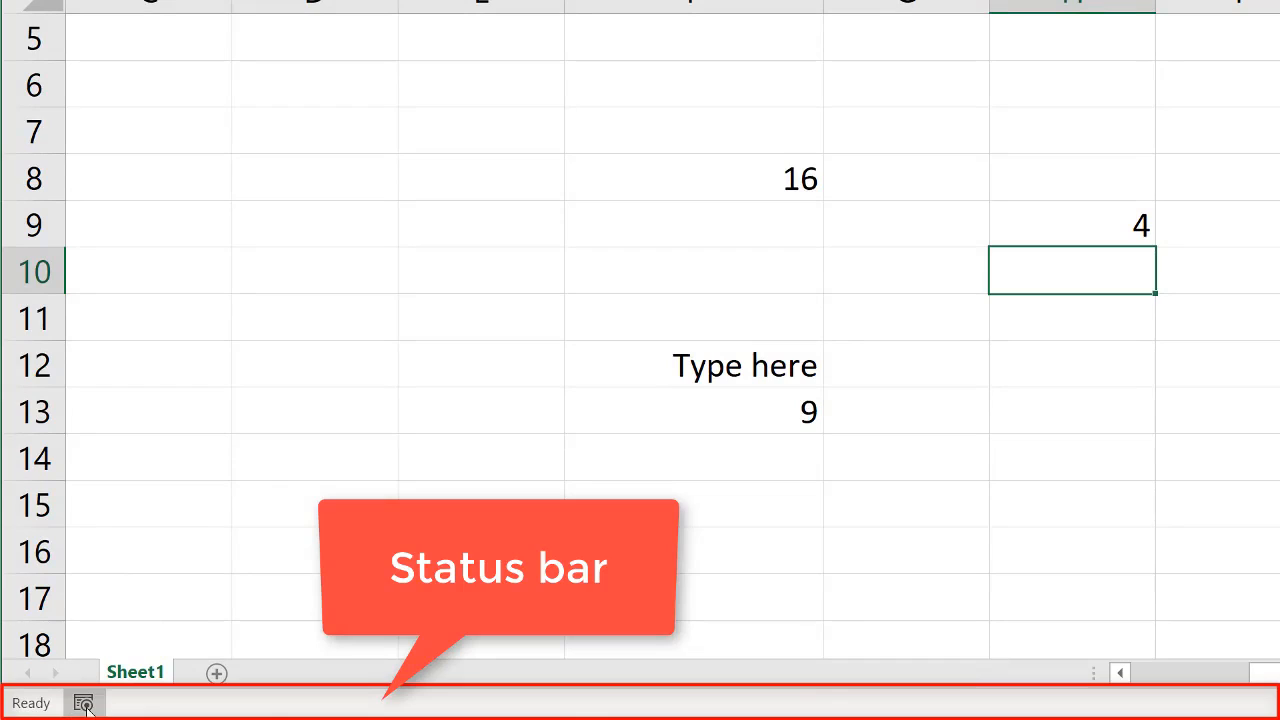
- Enter the numbers 1, 2 and 3 in cells D7 through D9
left_click(341, 148)
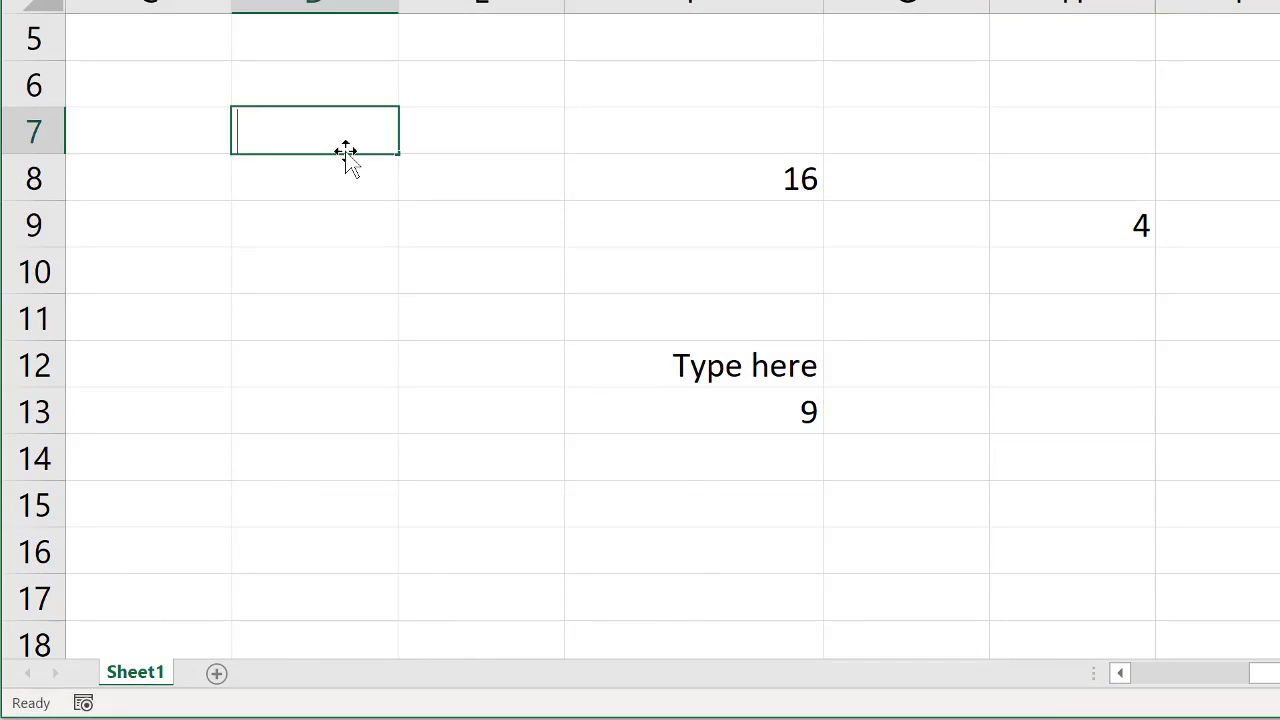
type("1")
key("Return")
type("2")
key("Return")
type("3")
key("Return")
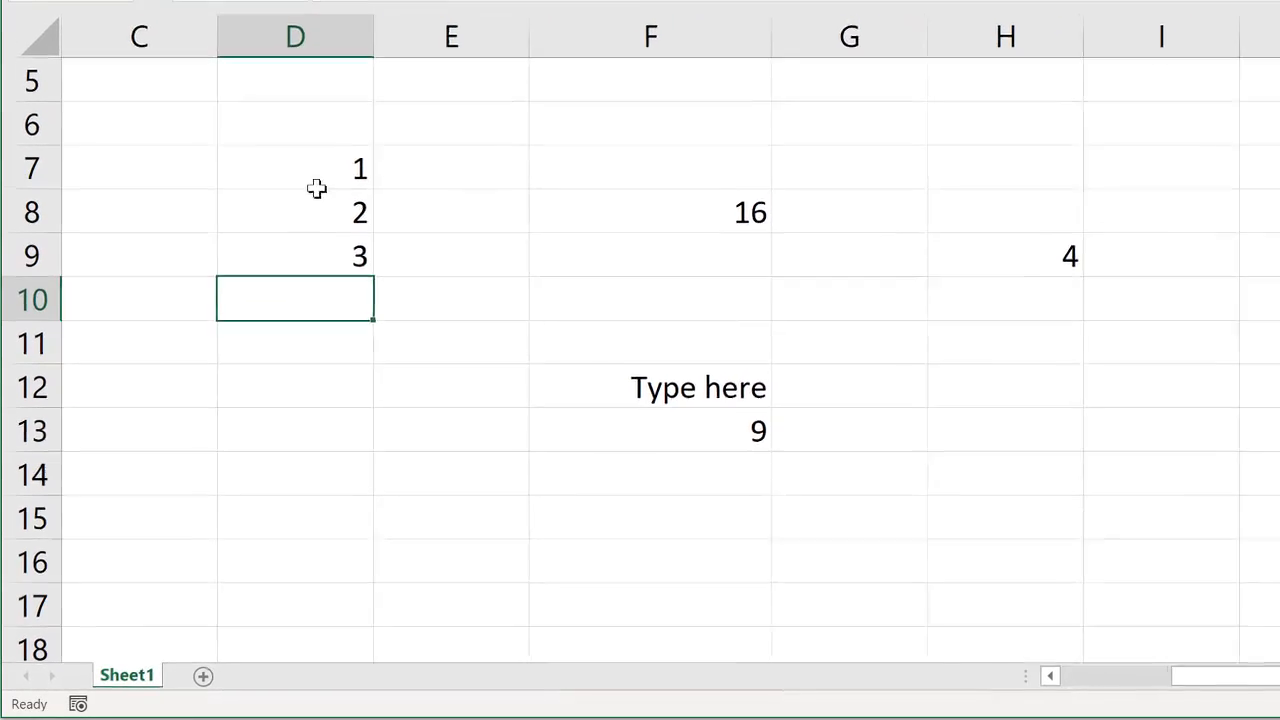
- Select cells D7 through D9 to read the average, count and sum of their numbers
left_click_drag(320, 175, 321, 266)
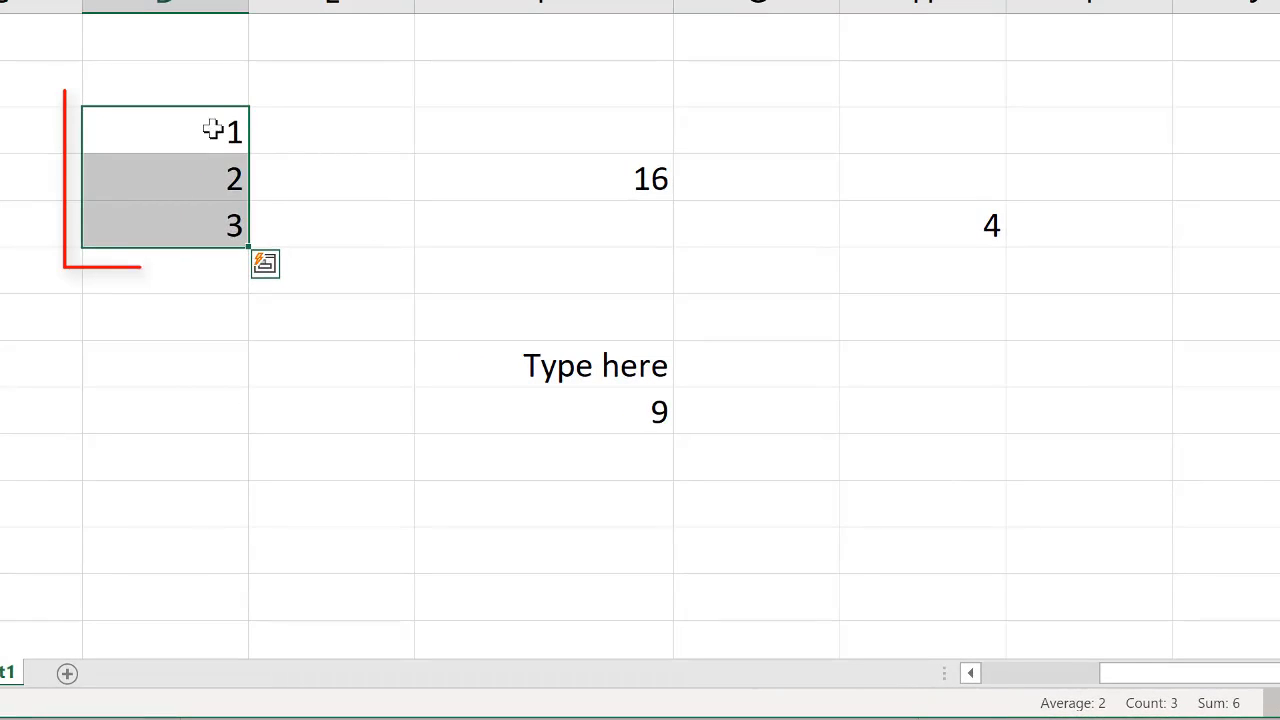
left_click(213, 128)
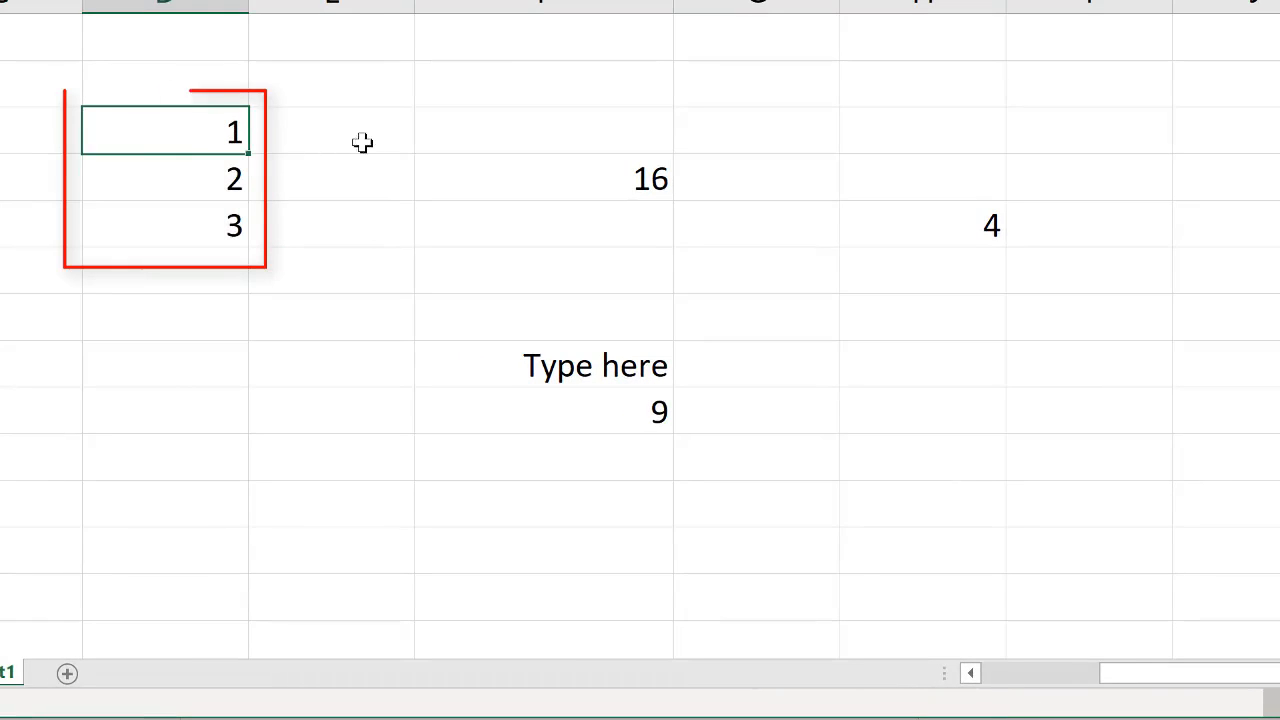
left_click_drag(174, 131, 171, 229)
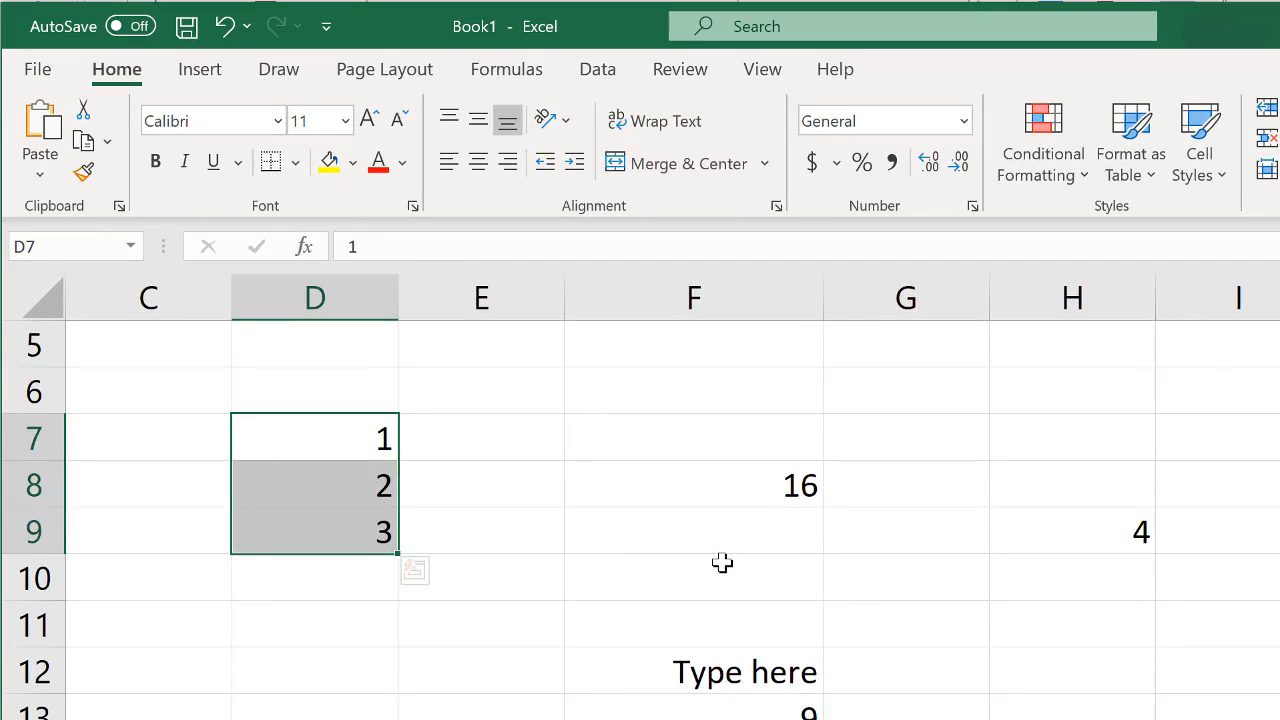
- Compare the status summary for single empty cells with that of the reselected range D7 through D9
left_click(948, 574)
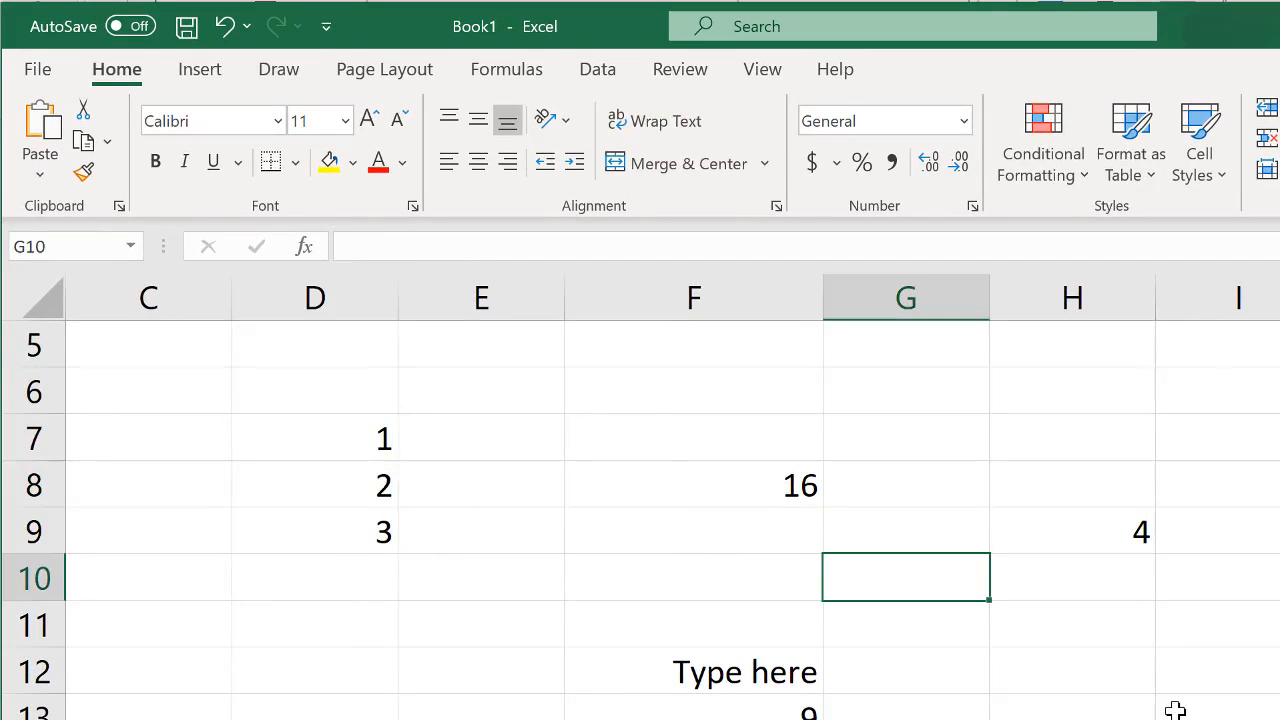
left_click(1171, 706)
left_click(406, 650)
left_click(282, 684)
left_click(800, 719)
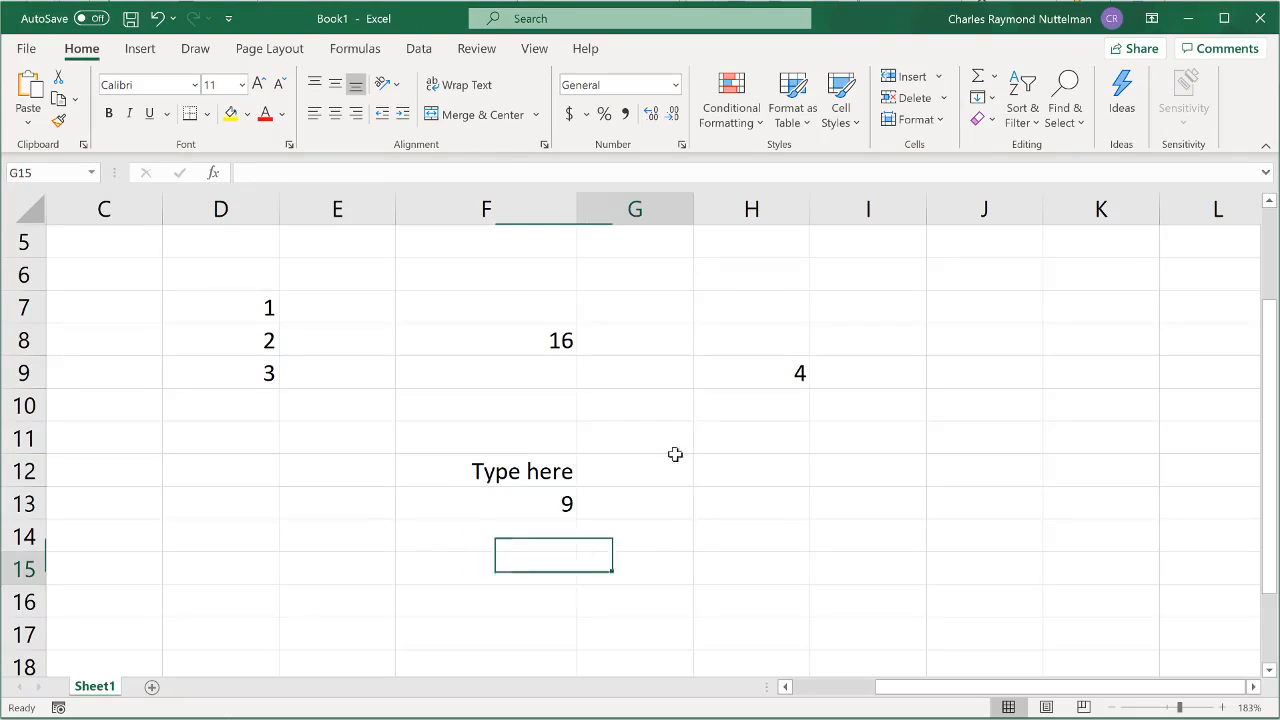
left_click(892, 573)
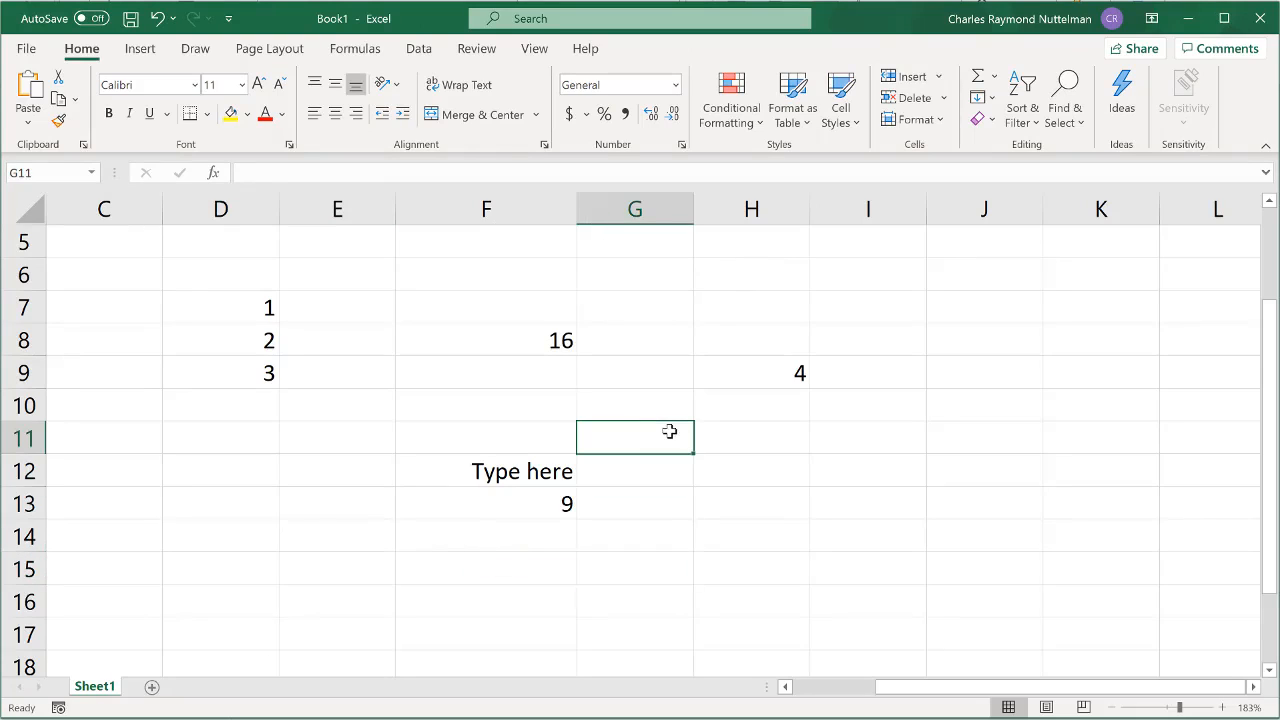
left_click(239, 309)
left_click_drag(239, 309, 244, 375)
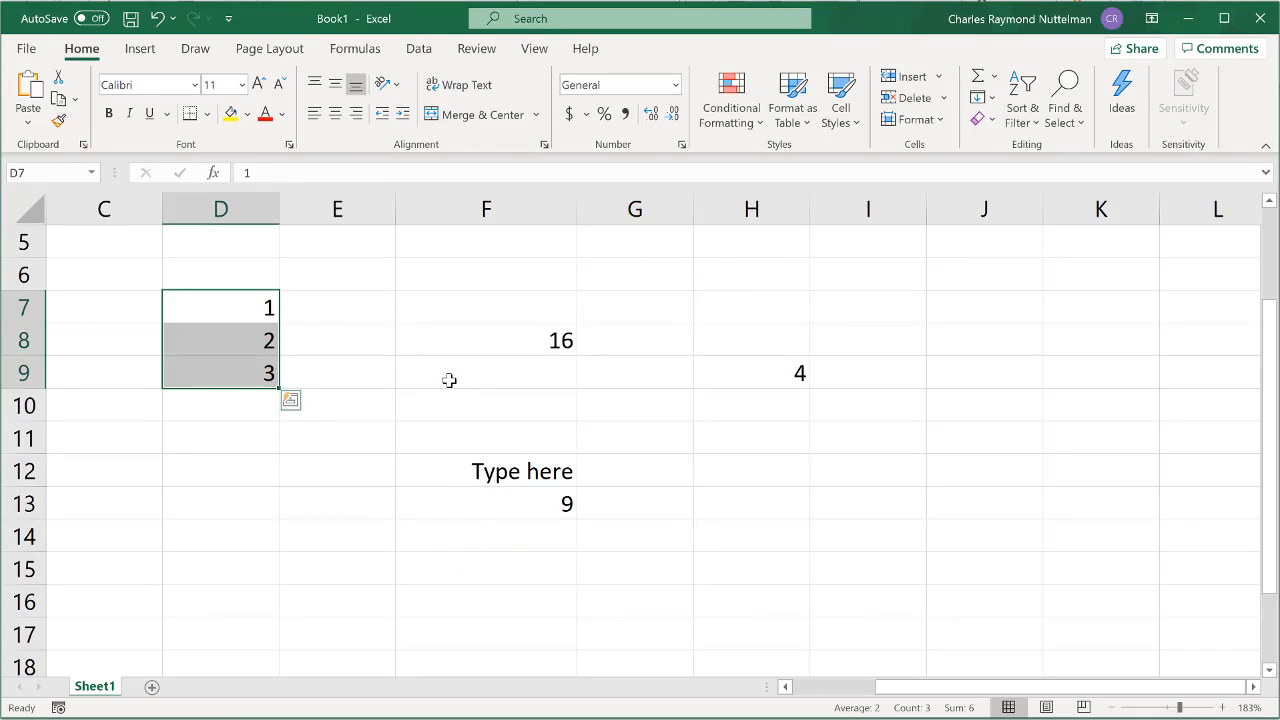
- Fill cell H9 with yellow and look over its context commands
right_click(778, 376)
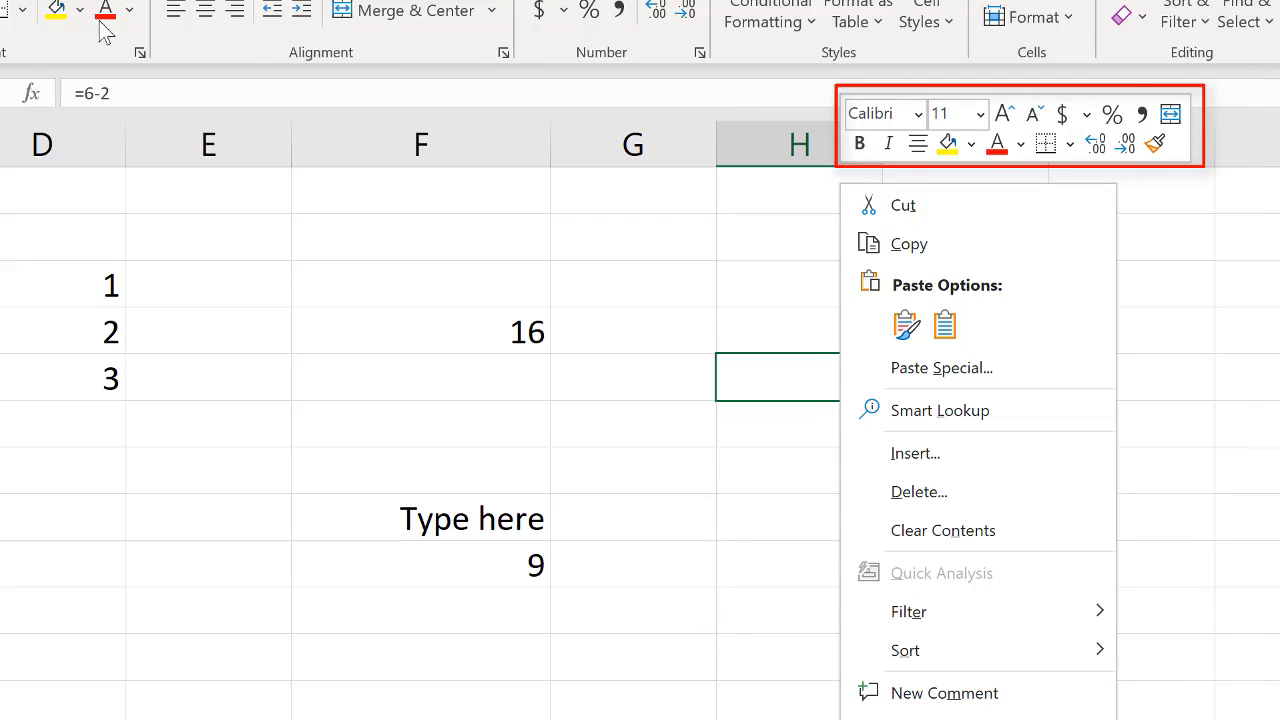
left_click(948, 144)
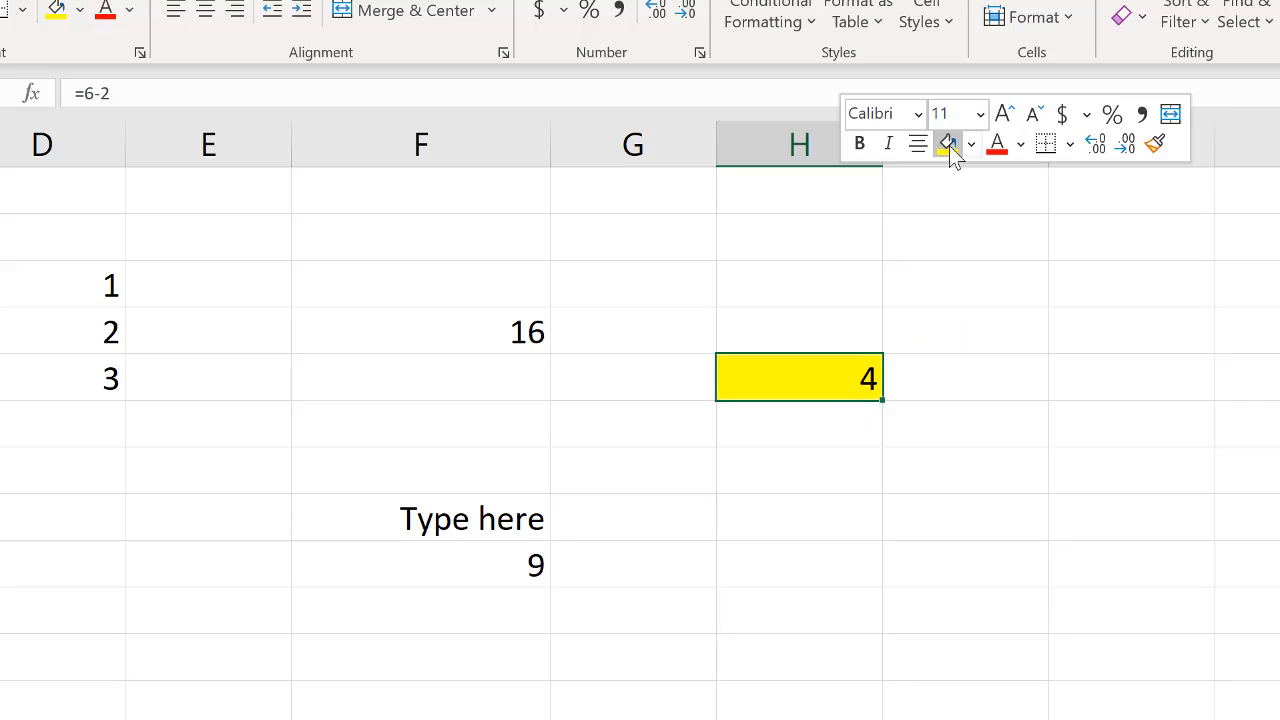
right_click(841, 379)
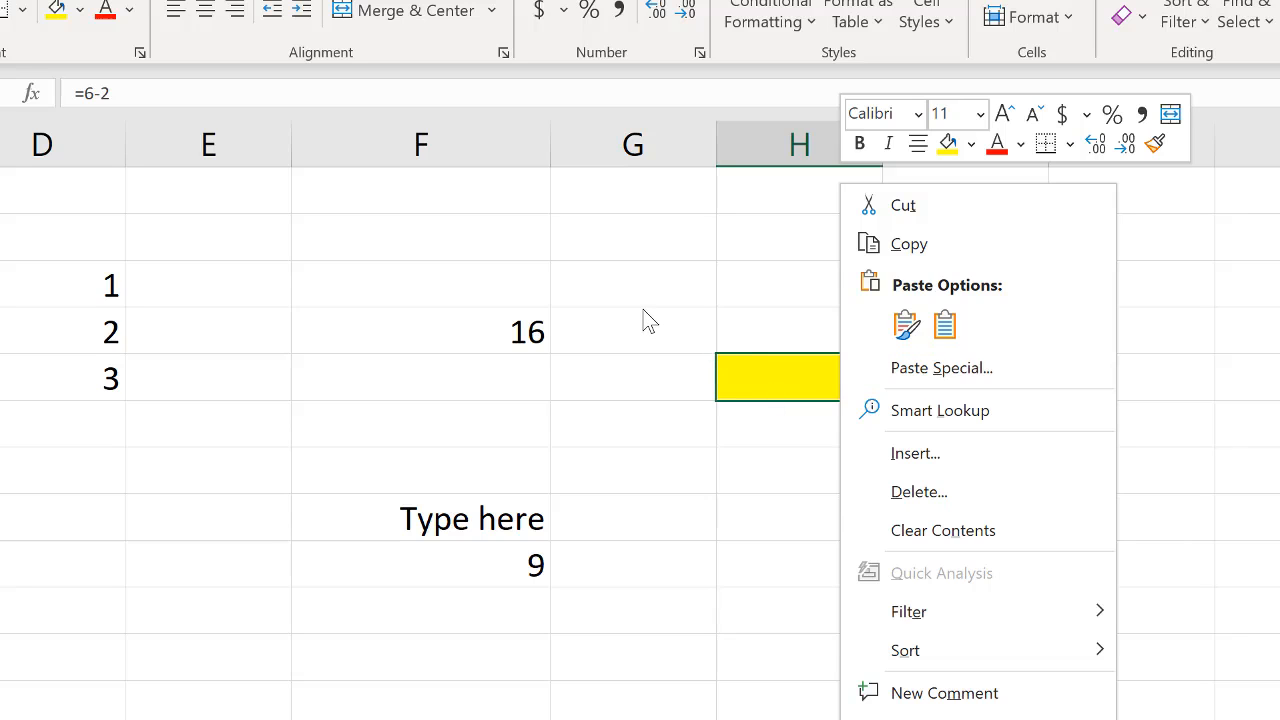
key("Escape")
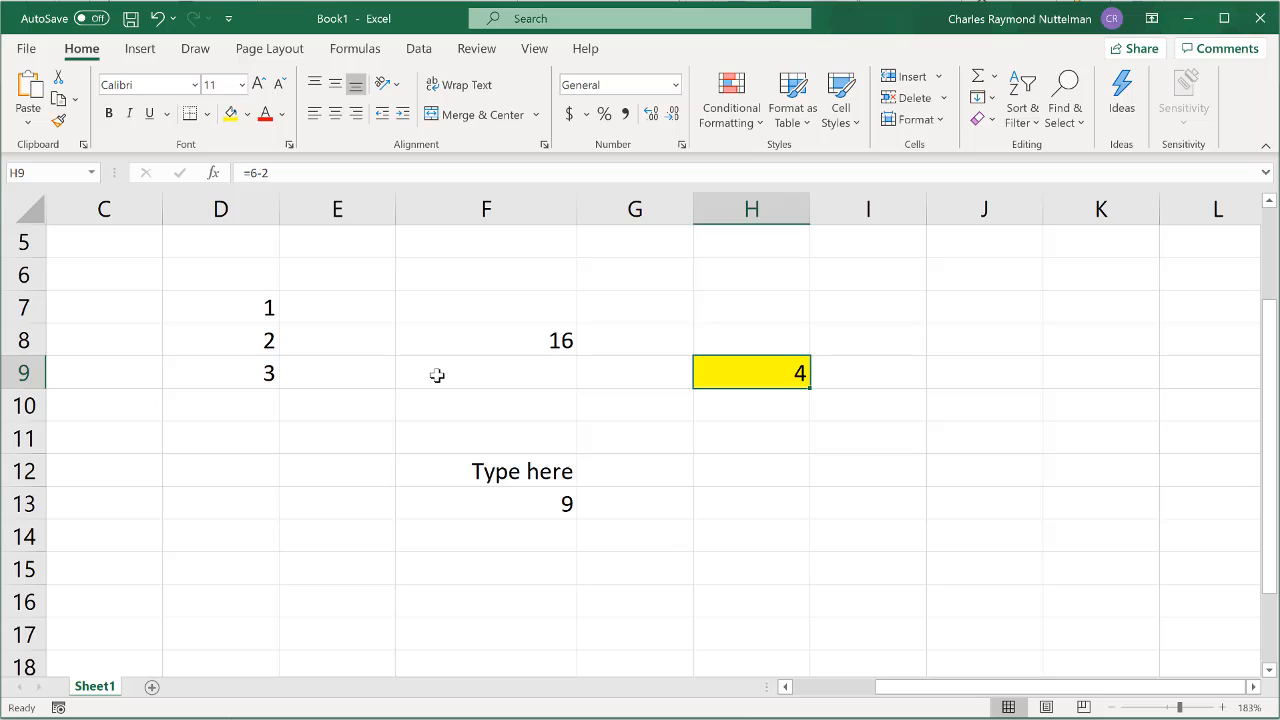
- Show the ribbon's access-key hints and use them to open the gallery of pie and doughnut charts
key("alt")
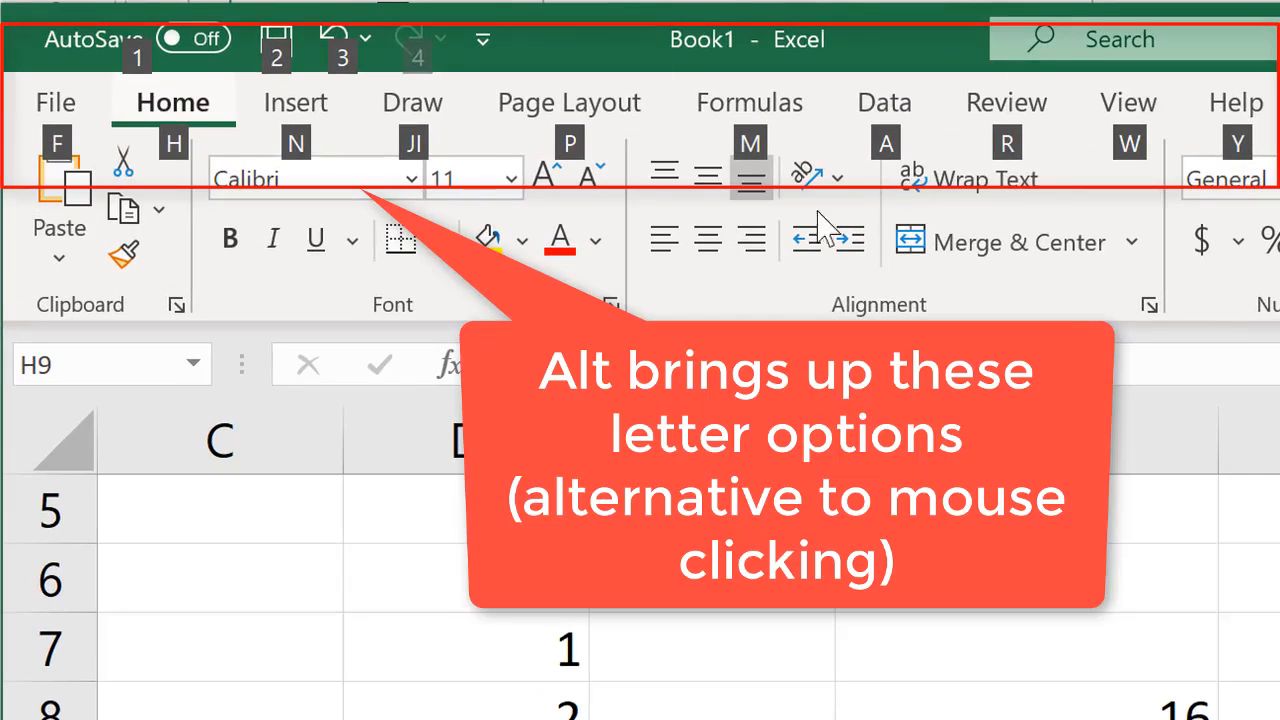
left_click(198, 111)
left_click(284, 116)
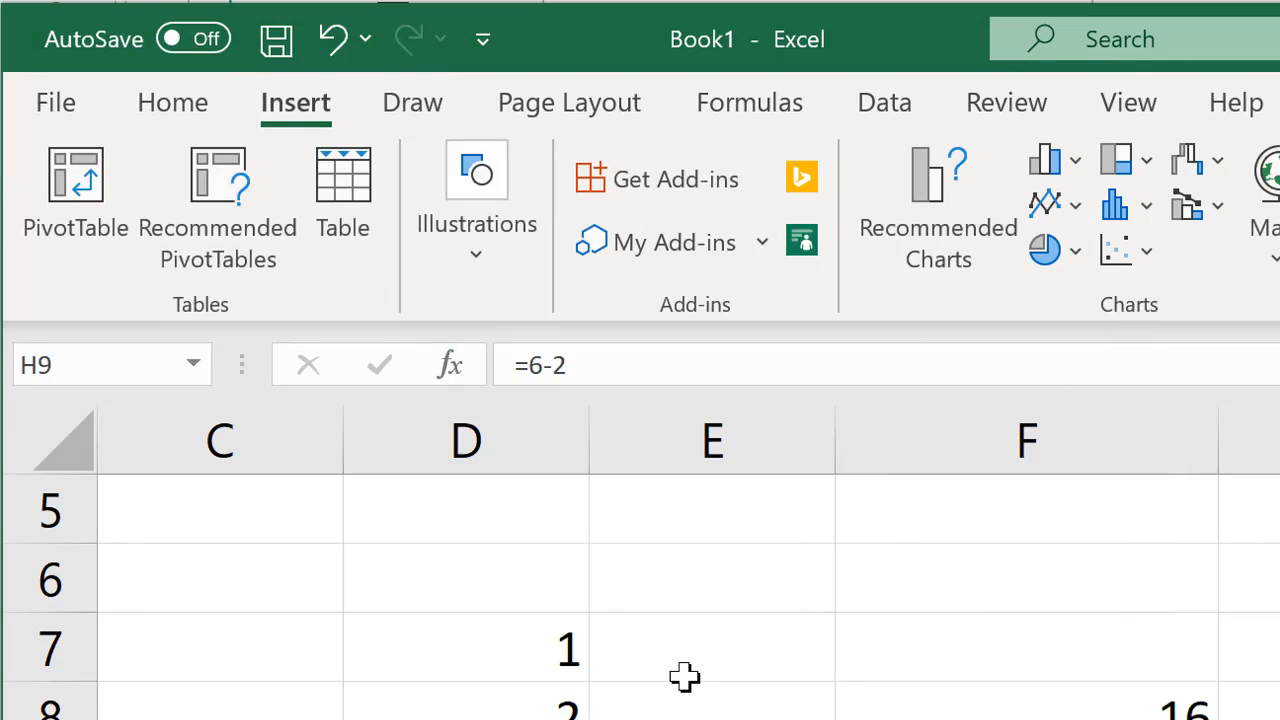
key("alt")
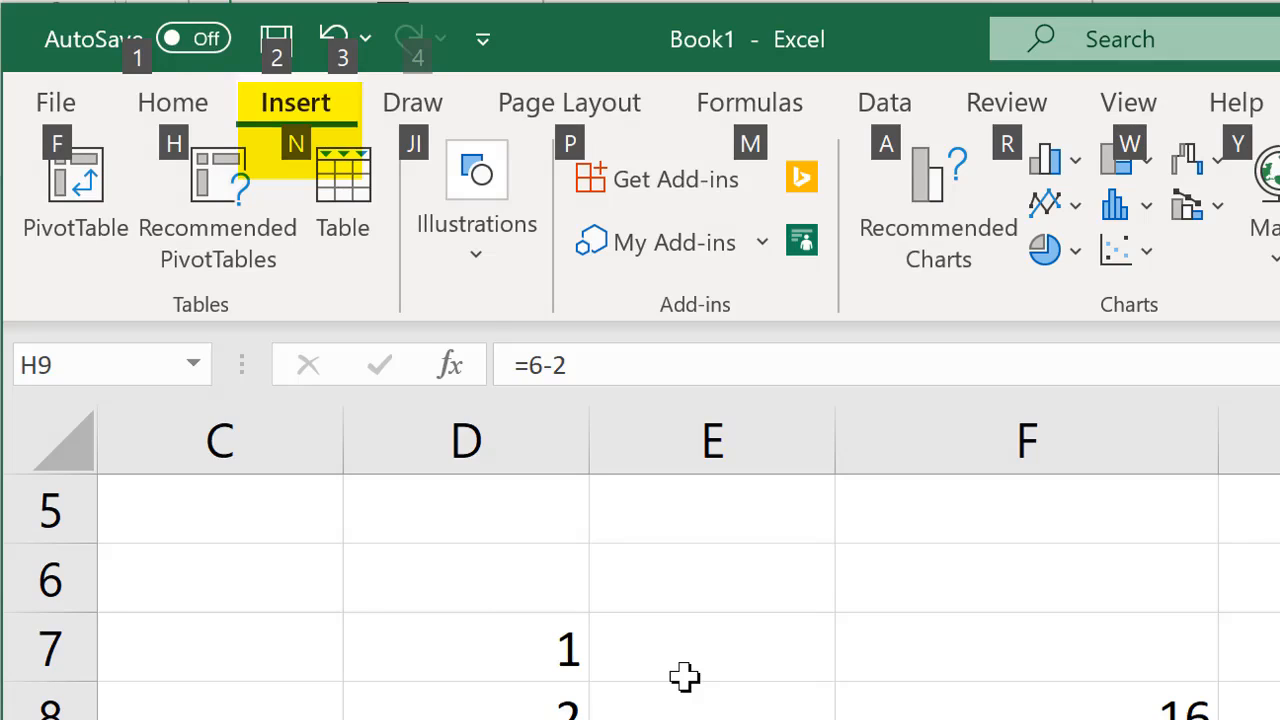
key("n")
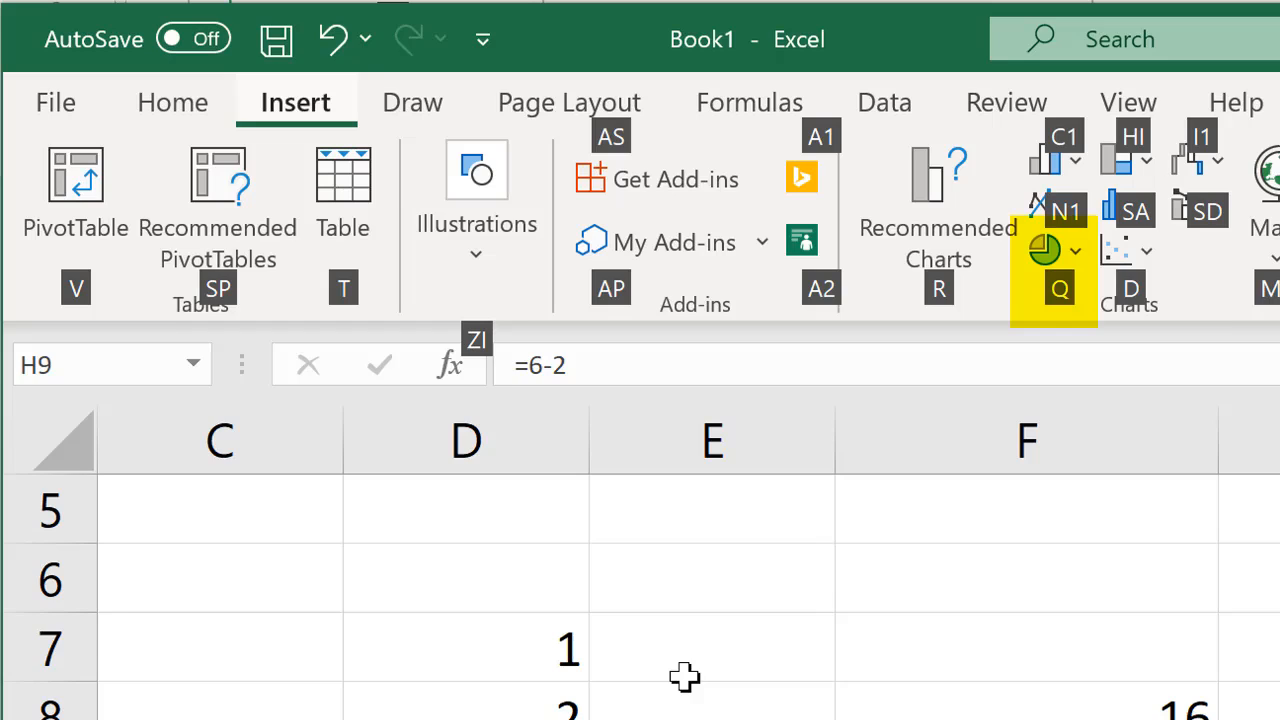
key("q")
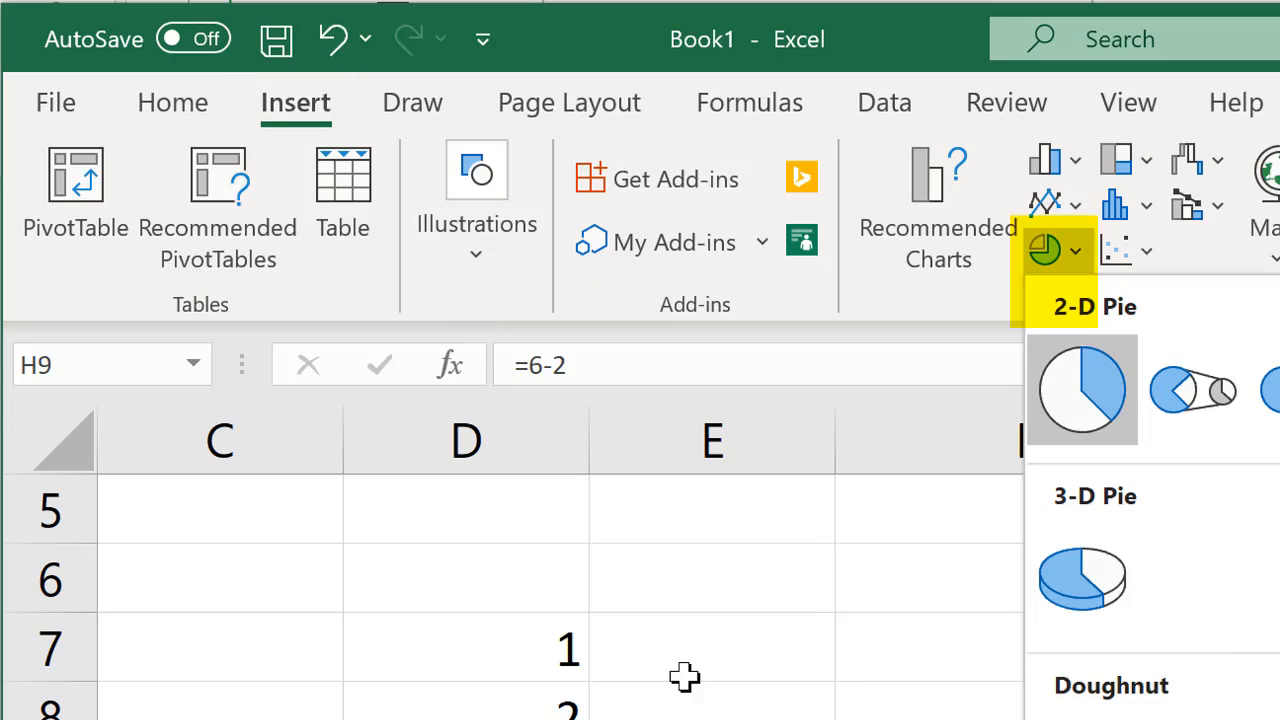